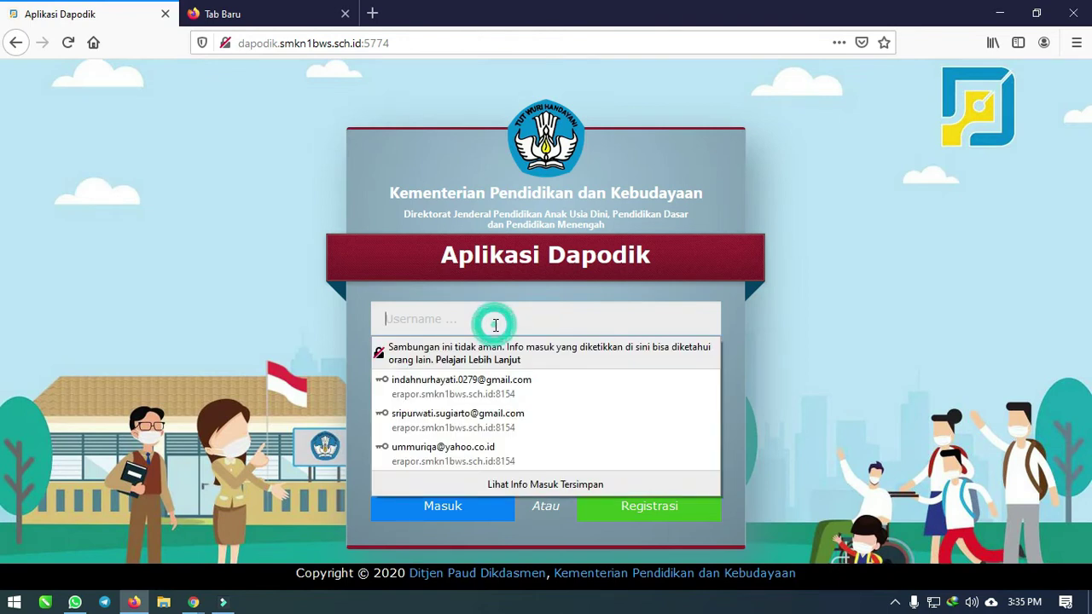
Enter the teacher's e-mail as username and the account password in the Dapodik login form.
left_click(561, 288)
left_click(453, 320)
key("ctrl+v")
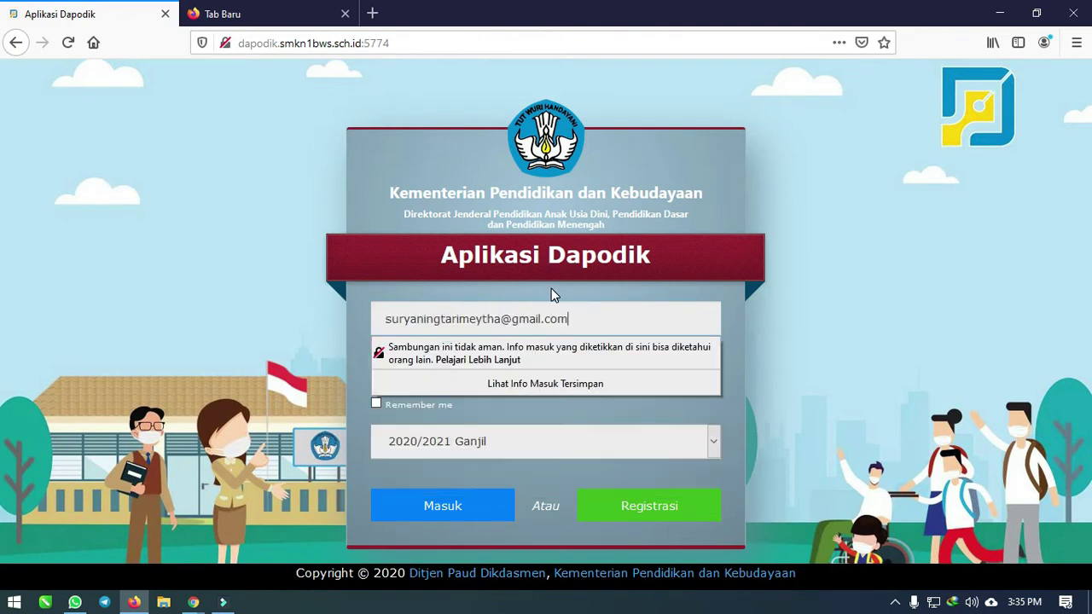
left_click(551, 295)
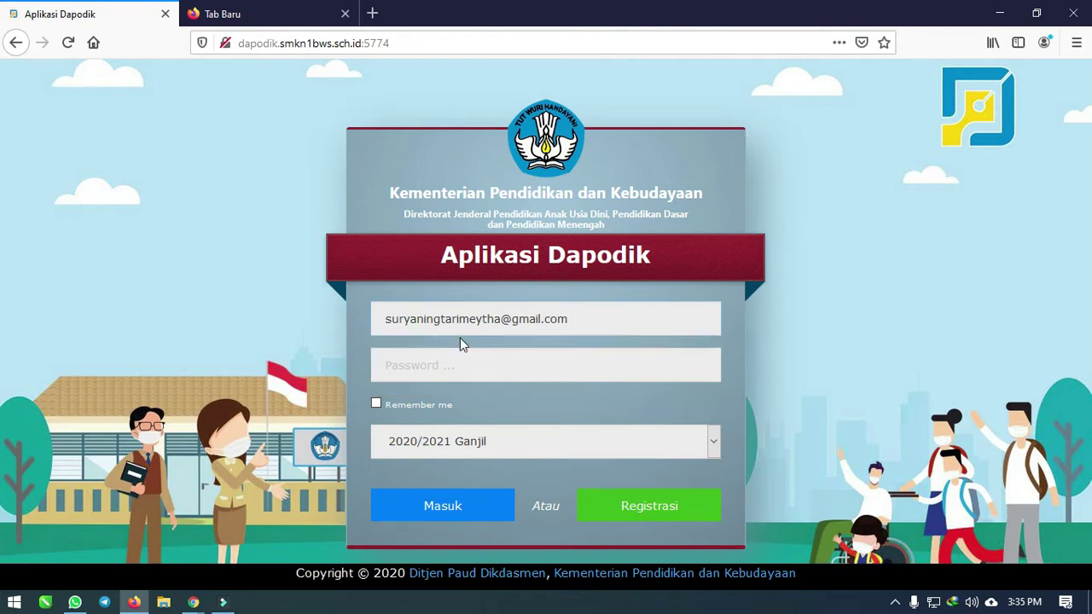
left_click(420, 365)
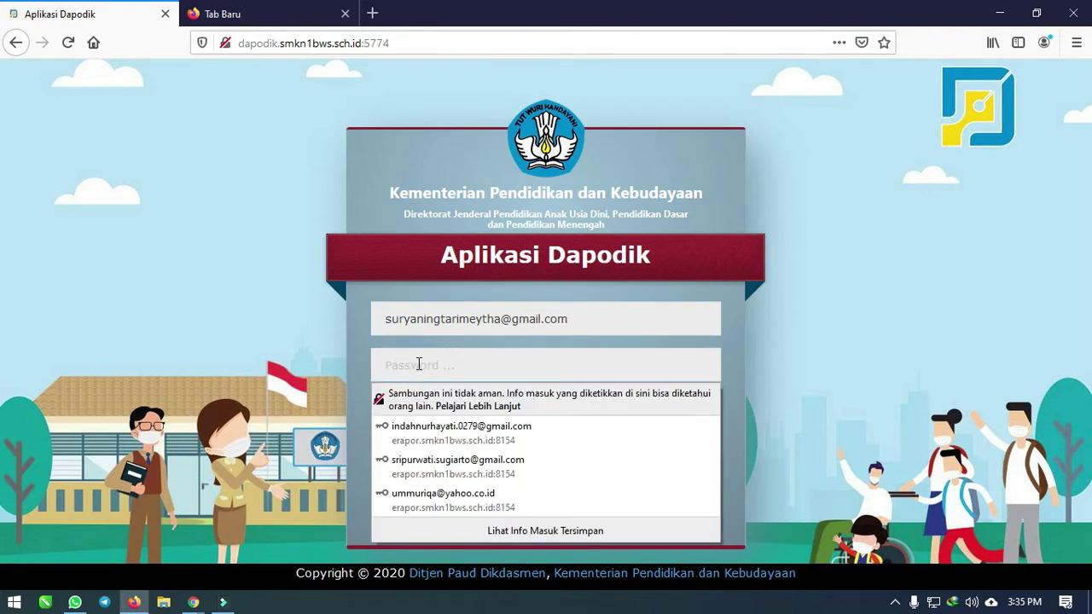
key("ctrl+v")
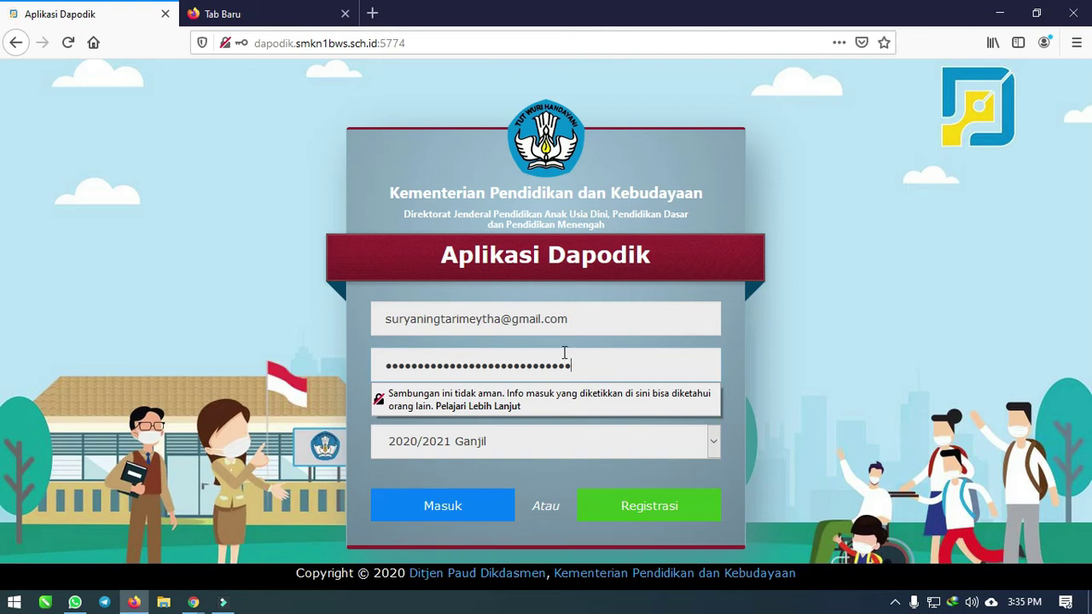
left_click(649, 291)
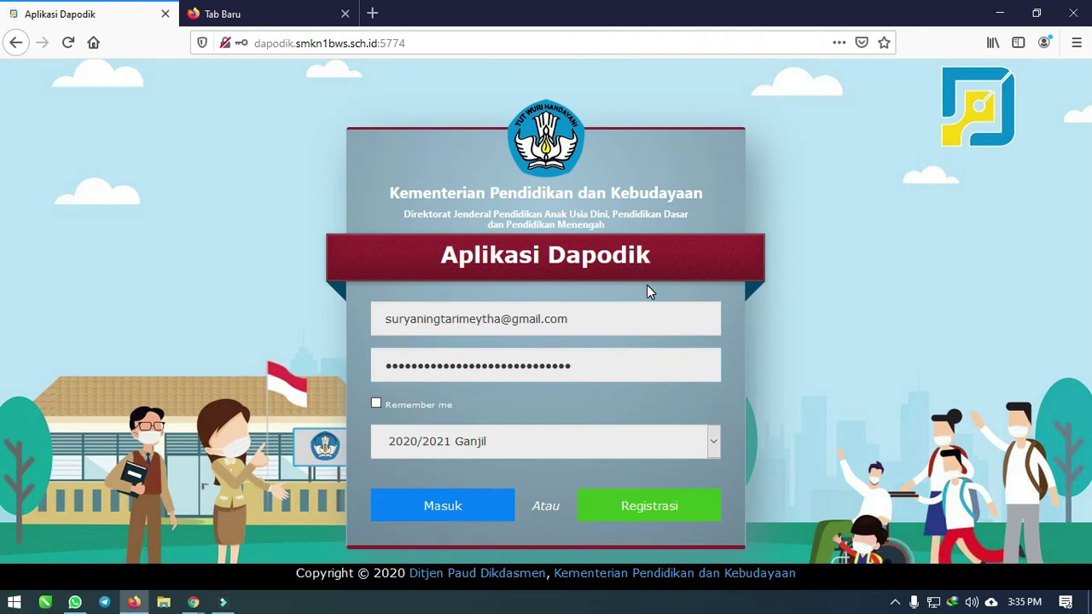
Sign in for semester 2020/2021 Ganjil with Remember me enabled, declining to save the login in the browser.
left_click(375, 404)
left_click(444, 446)
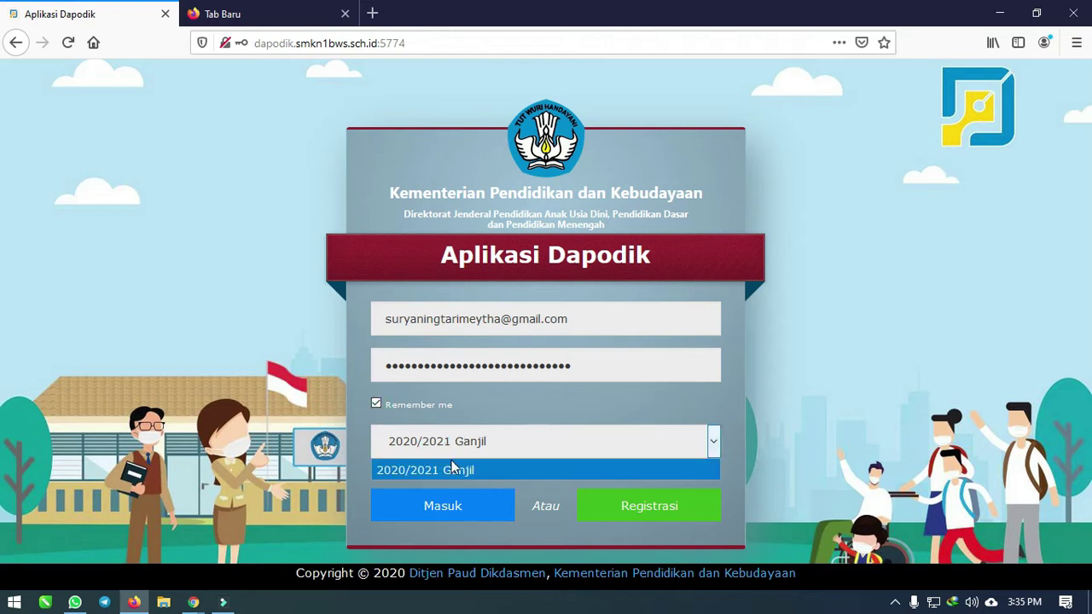
left_click(450, 465)
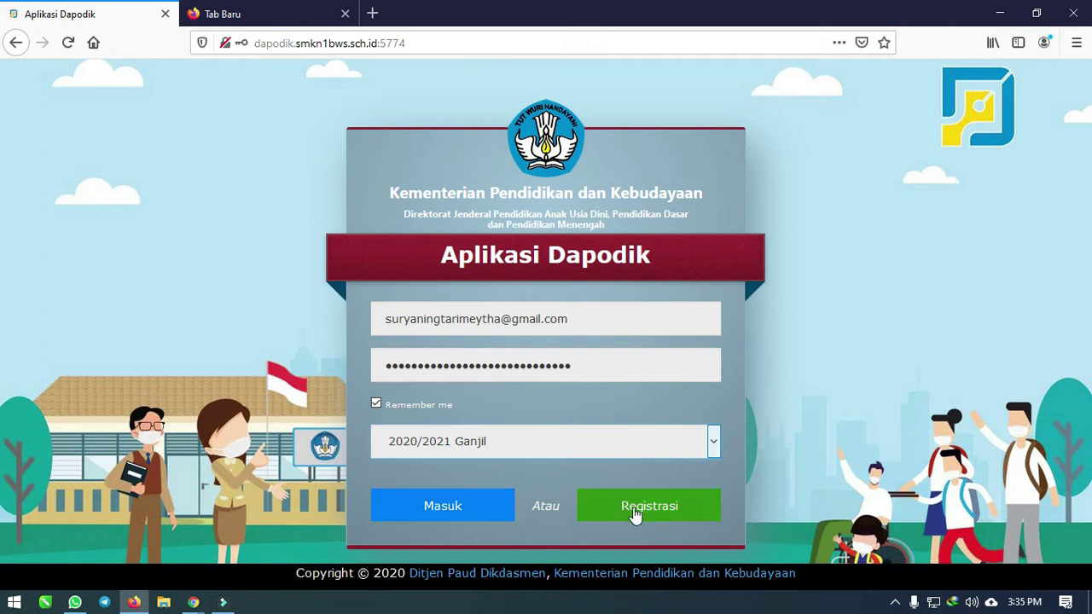
left_click(433, 507)
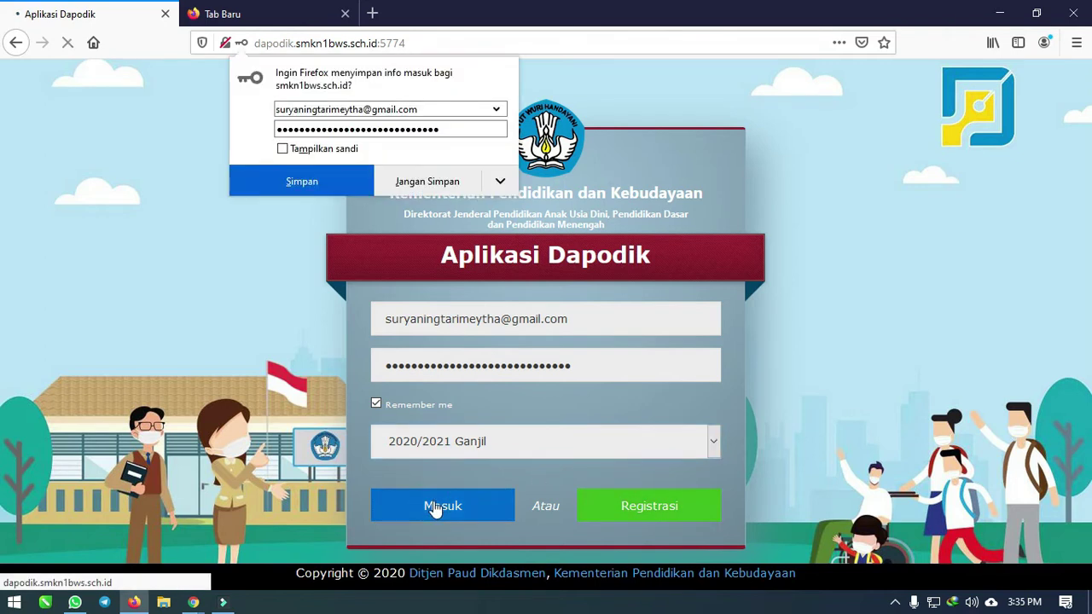
left_click(416, 182)
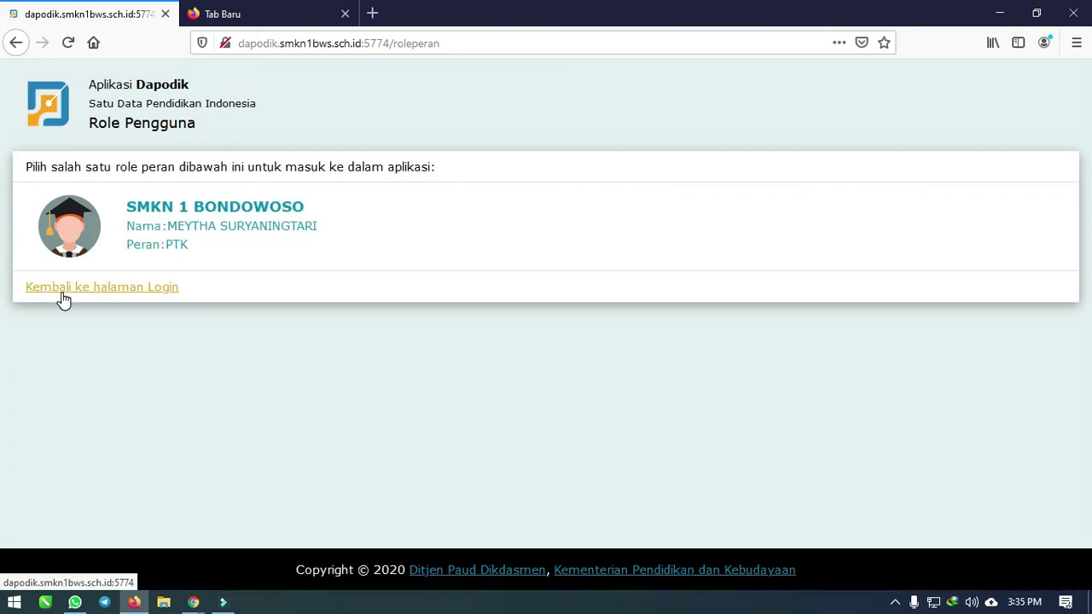
Enter the application with the PTK role at SMKN 1 BONDOWOSO and dismiss the welcome notes so they are not shown again.
left_click(185, 231)
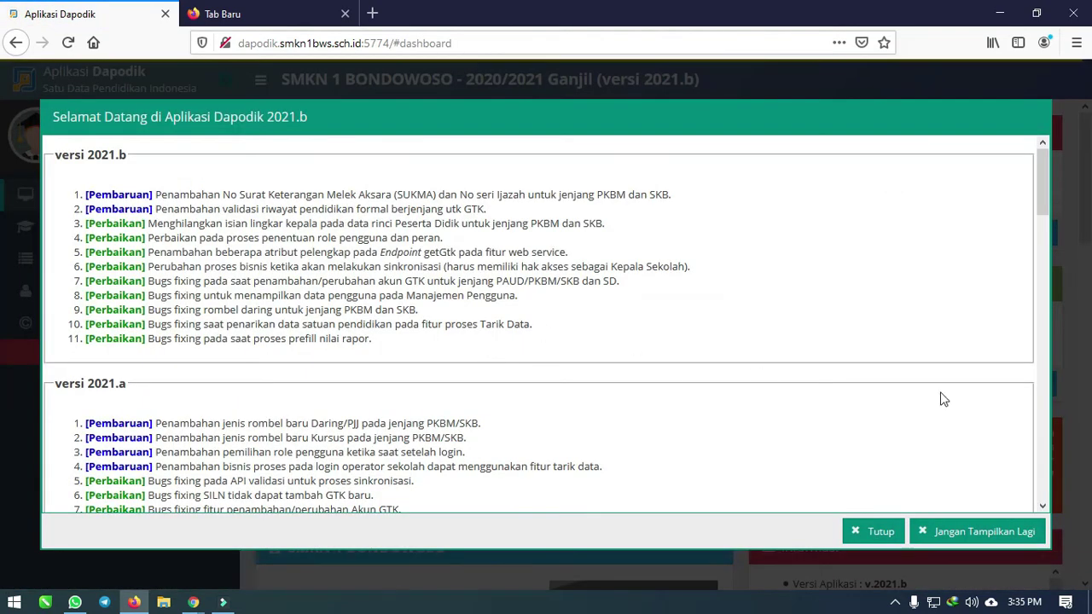
left_click(946, 533)
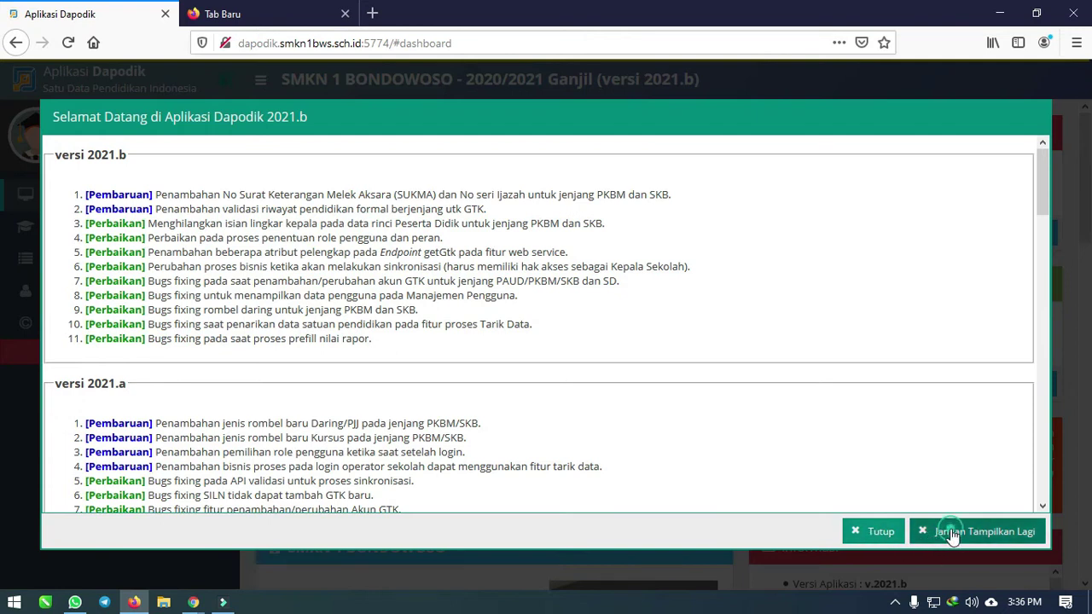
left_click(546, 364)
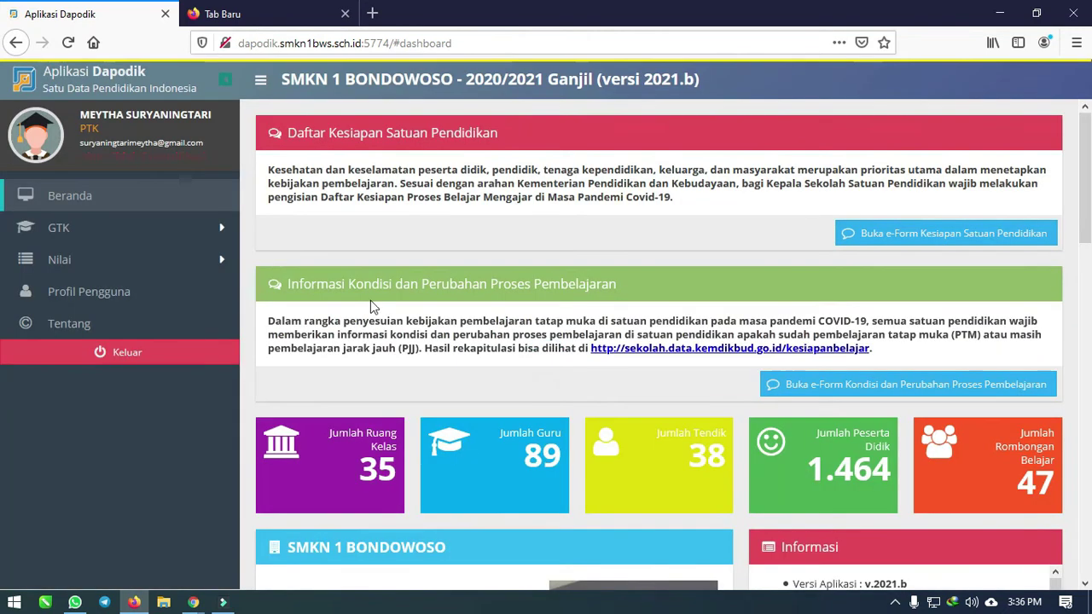
View the Tendik list under GTK and dismiss the info message.
left_click(82, 234)
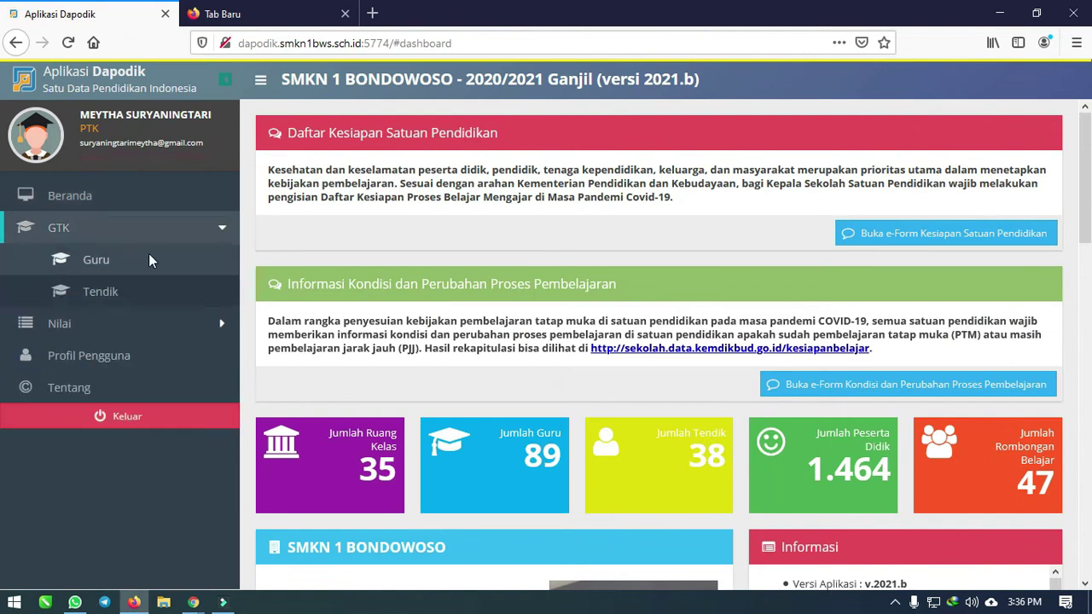
left_click(102, 293)
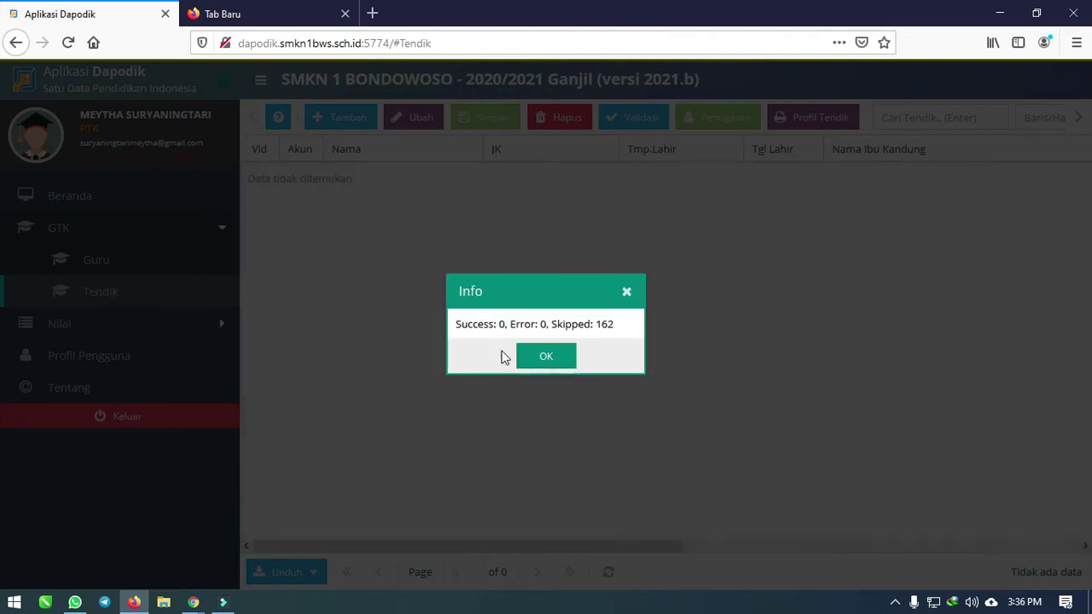
left_click(544, 357)
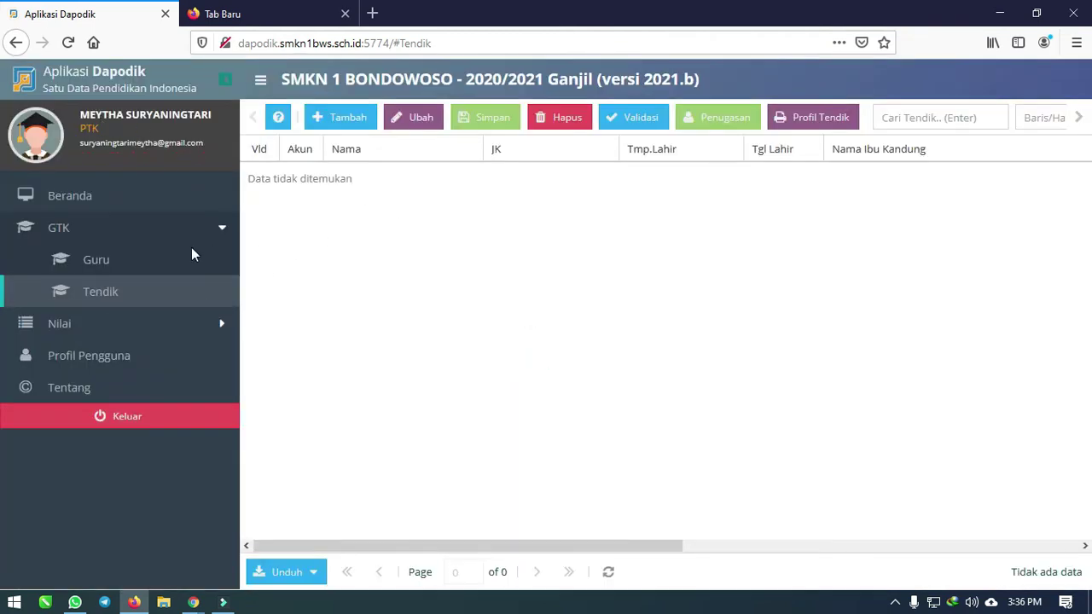
Show the Guru list and open the teacher's record for editing.
left_click(122, 259)
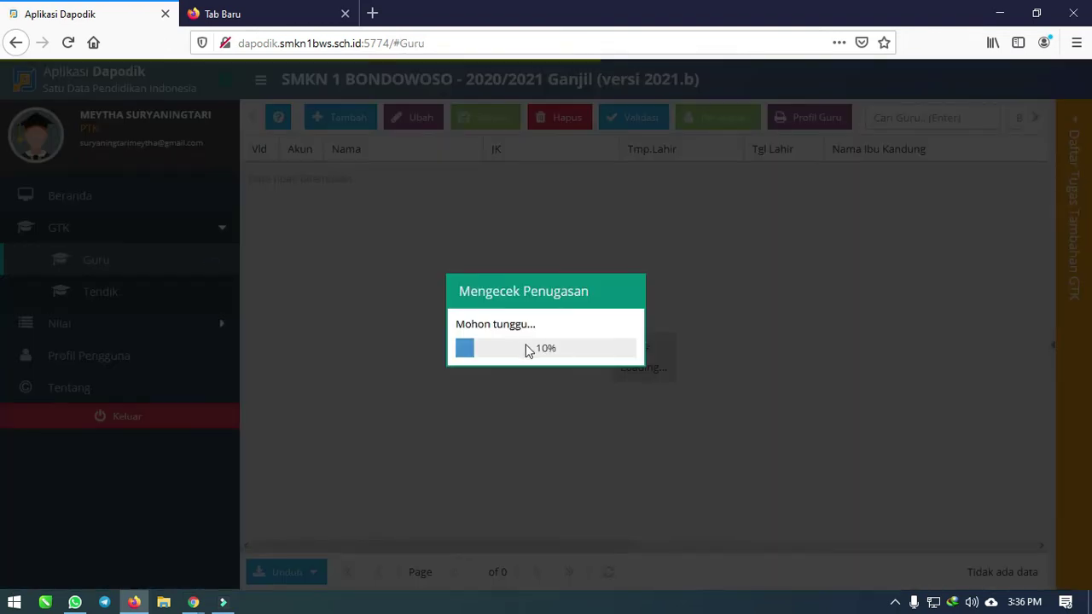
left_click(551, 357)
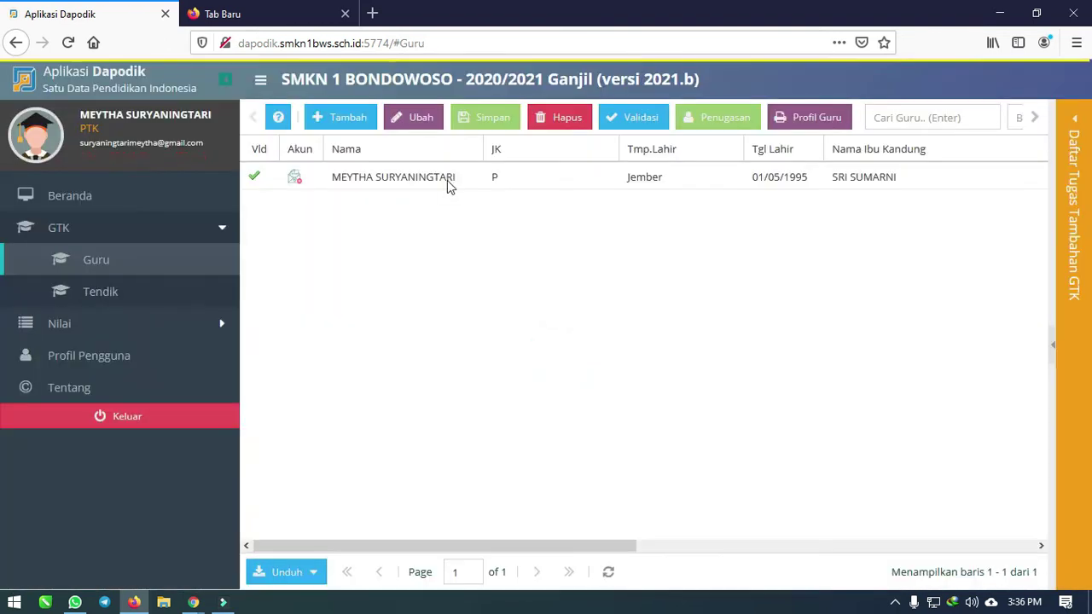
left_click(385, 183)
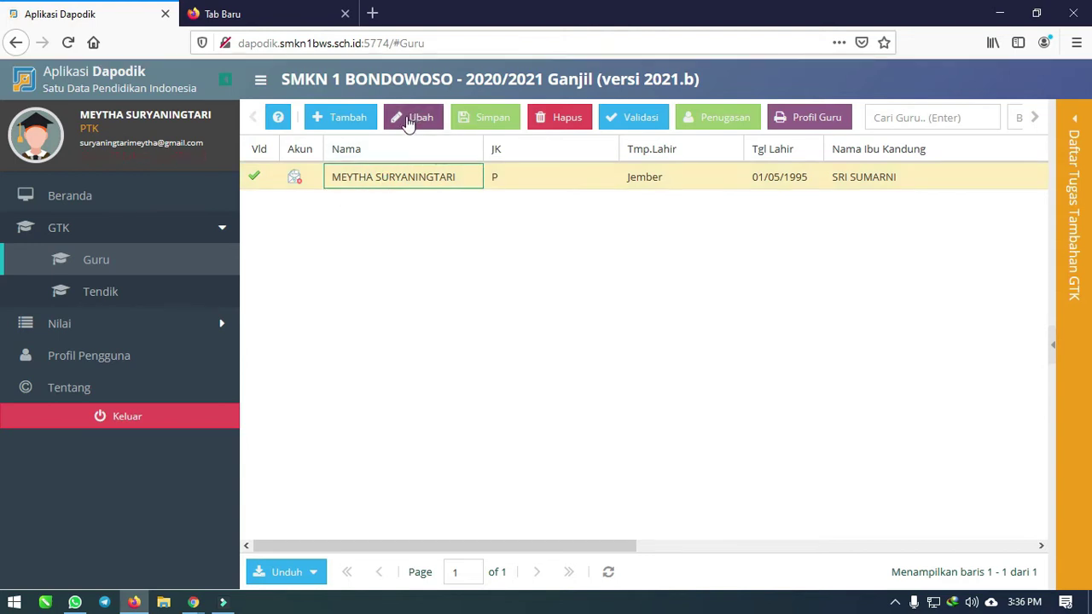
left_click(413, 118)
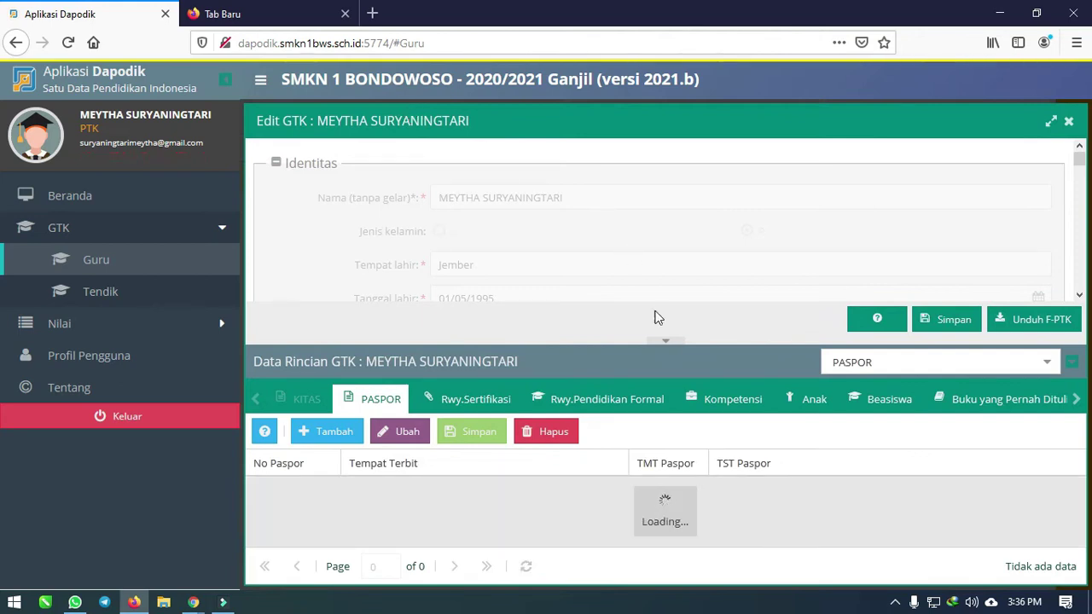
Enlarge the teacher's edit form, review the identity, personal, employment, special competence and contact fields, and save the record.
left_click_drag(612, 342, 612, 549)
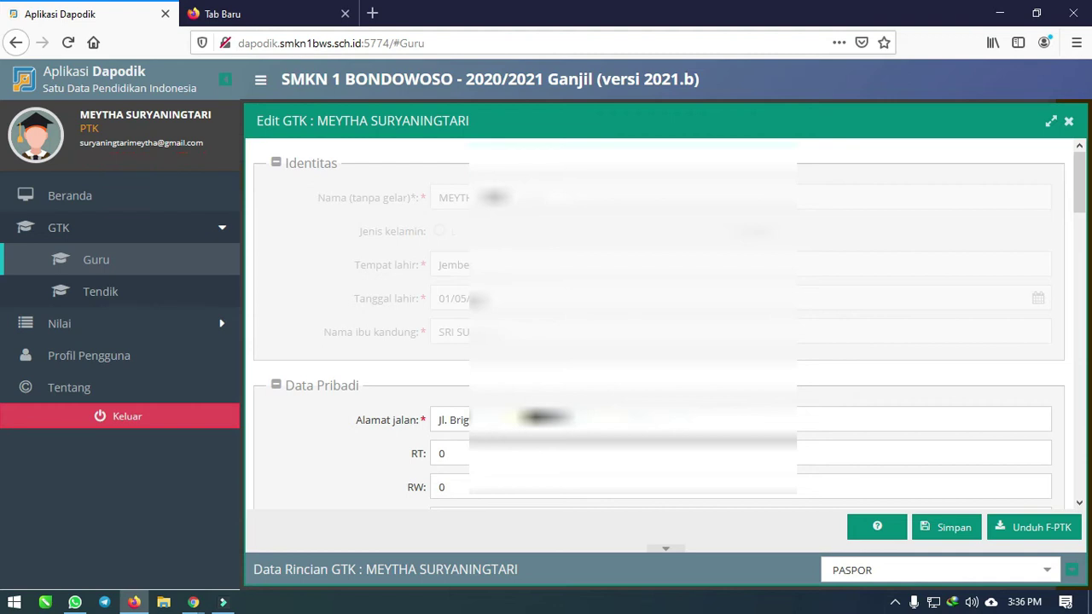
left_click(465, 418)
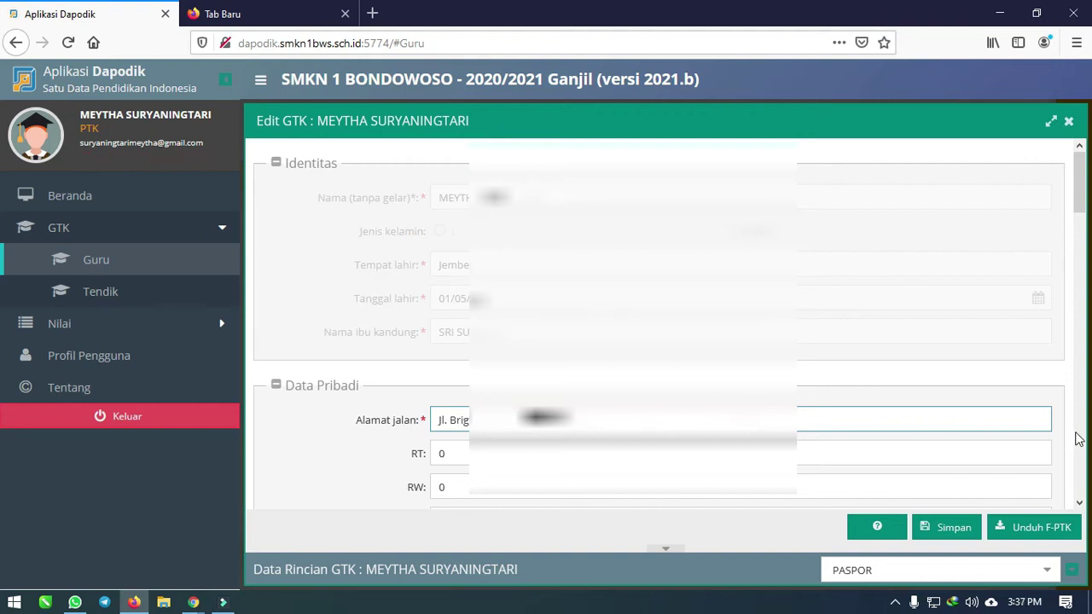
scroll(1076, 438, "down", 4)
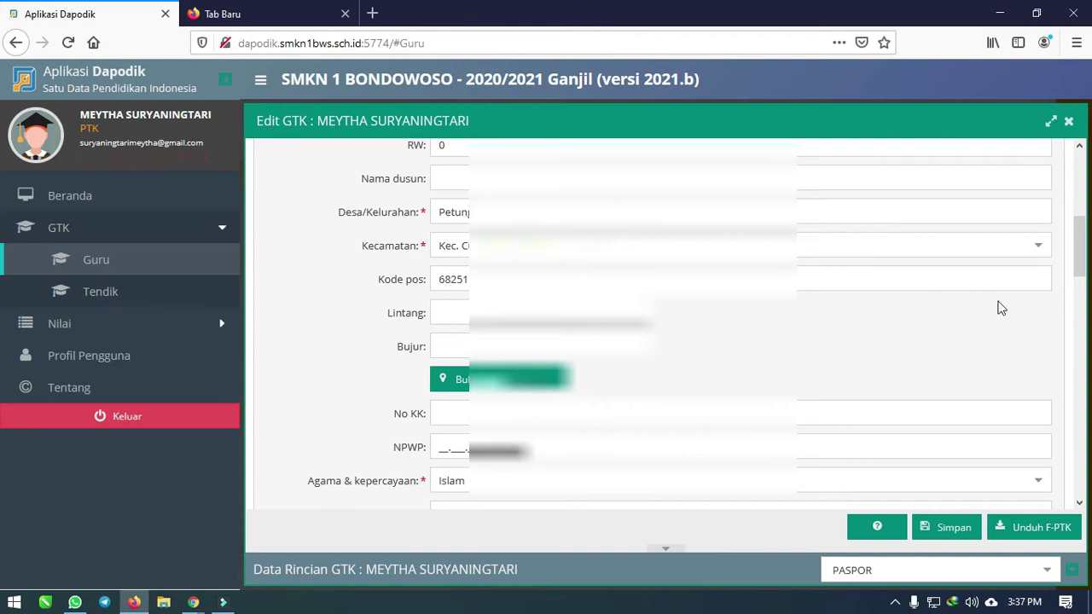
scroll(1077, 457, "down", 4)
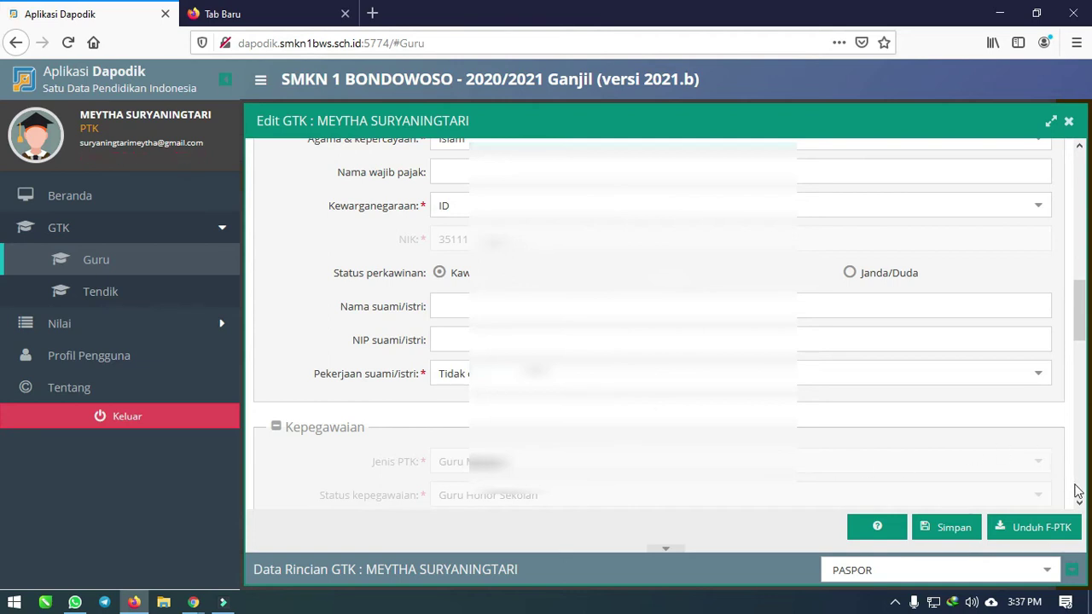
scroll(1080, 493, "down", 5)
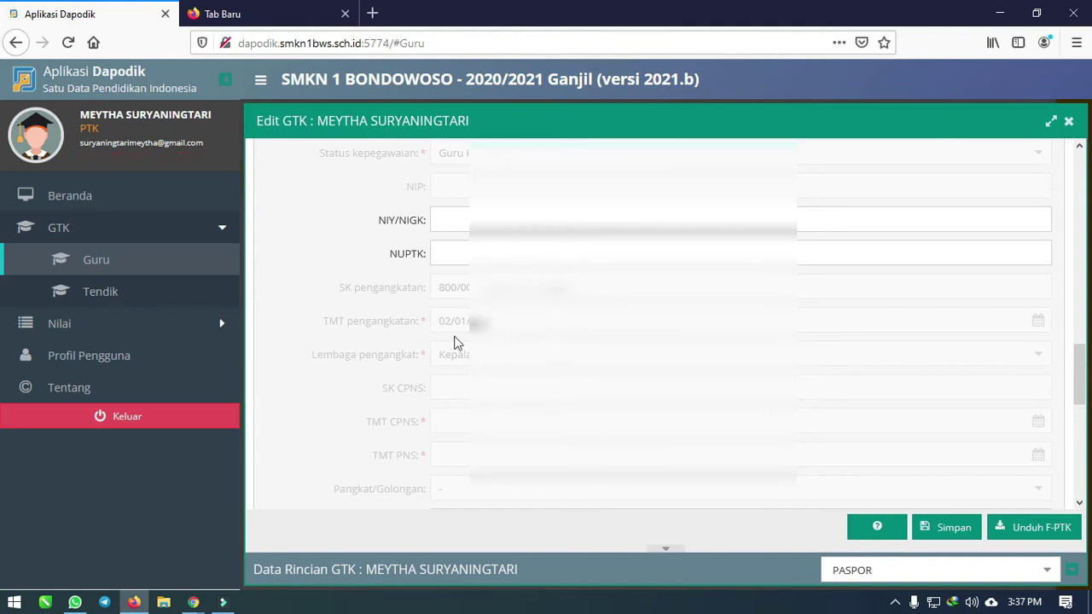
scroll(1077, 486, "down", 1)
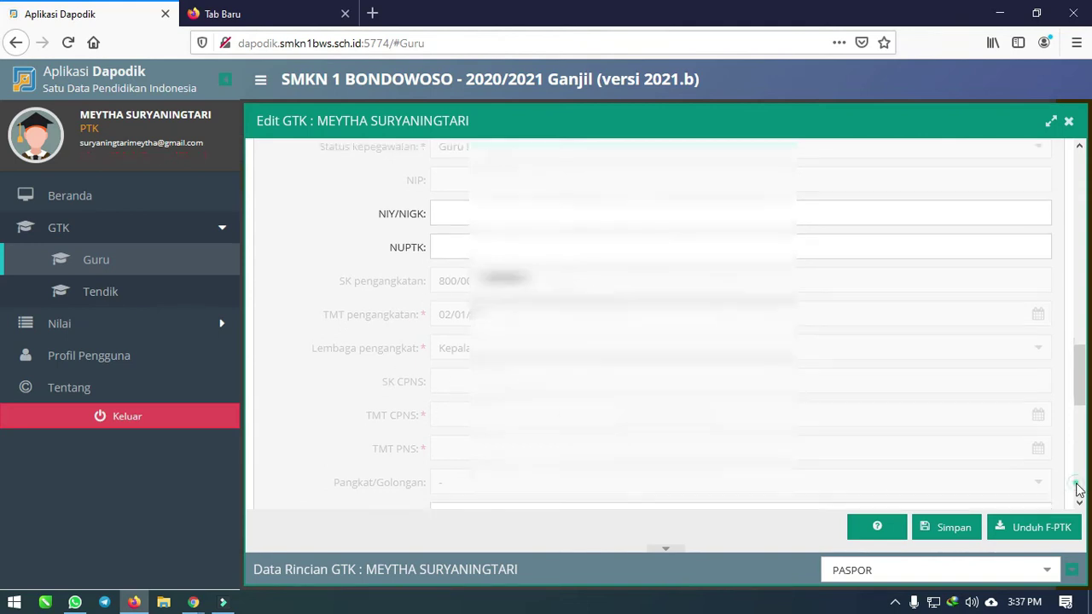
scroll(1078, 488, "down", 5)
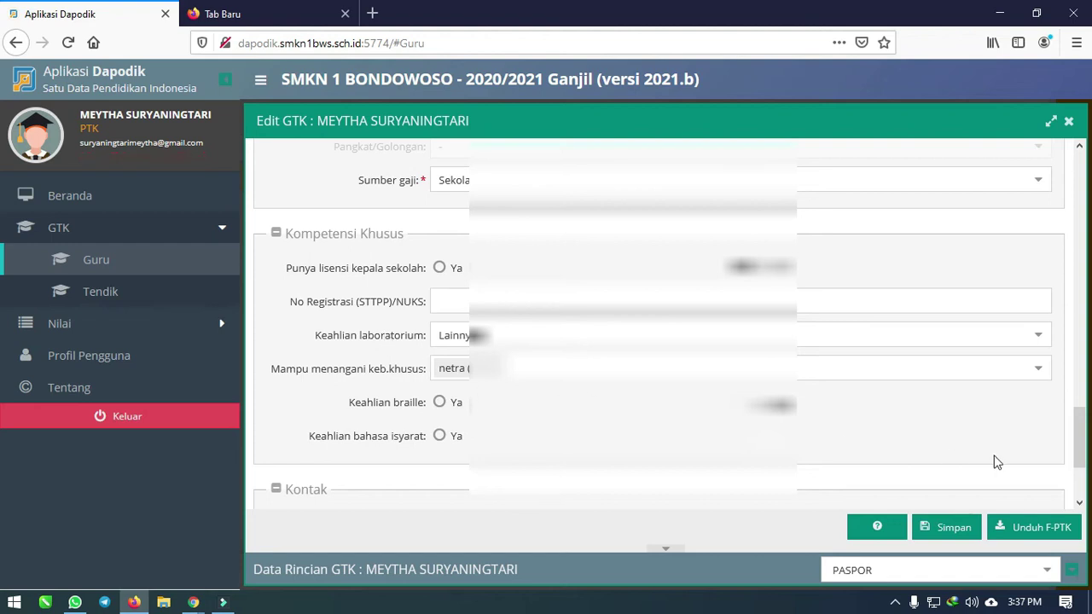
left_click(1079, 494)
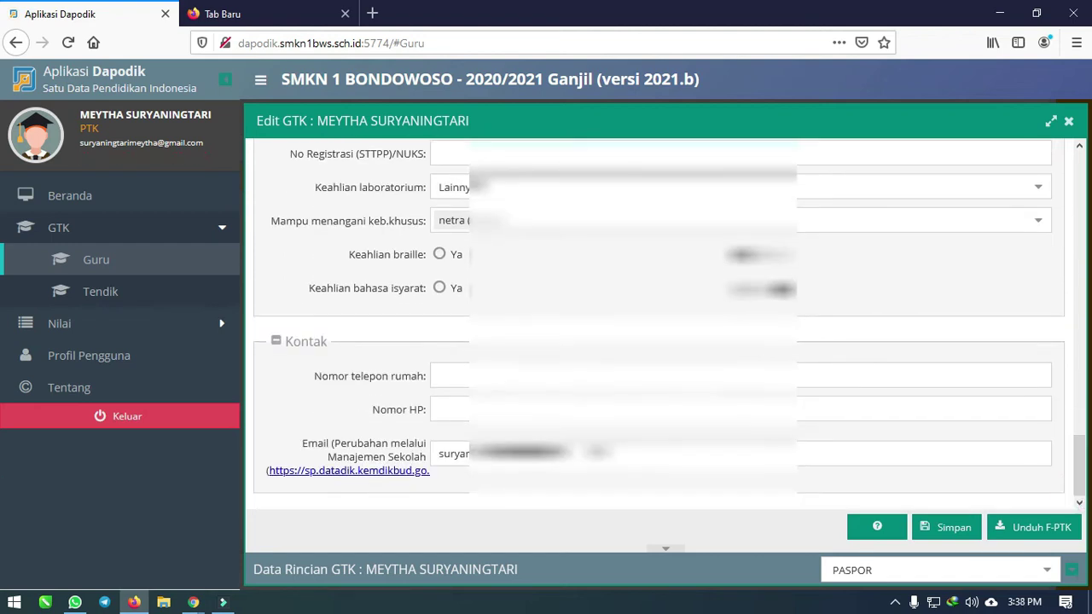
left_click(463, 412)
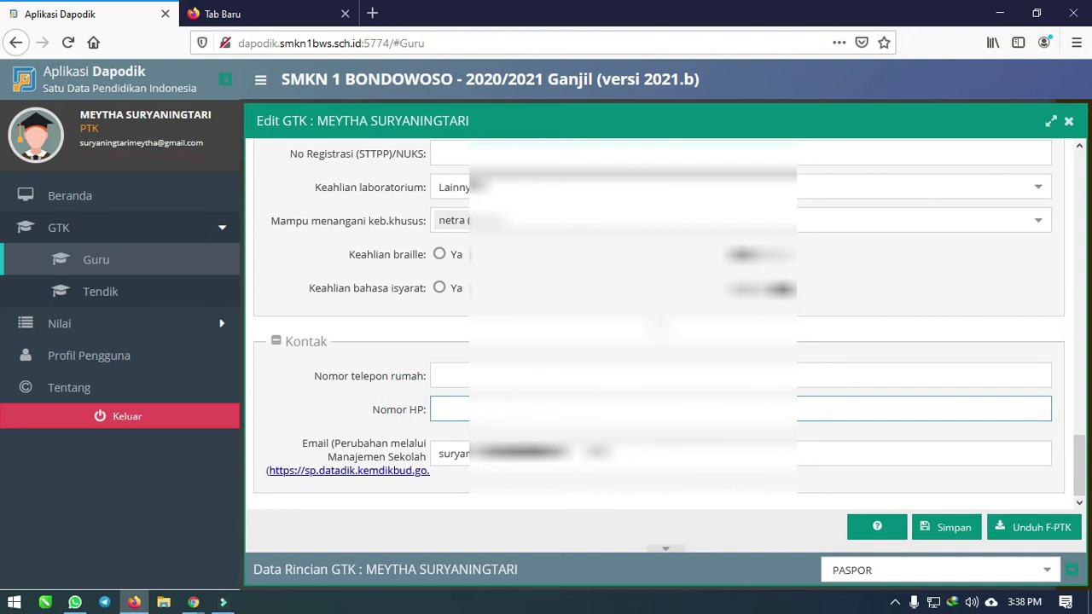
left_click(945, 527)
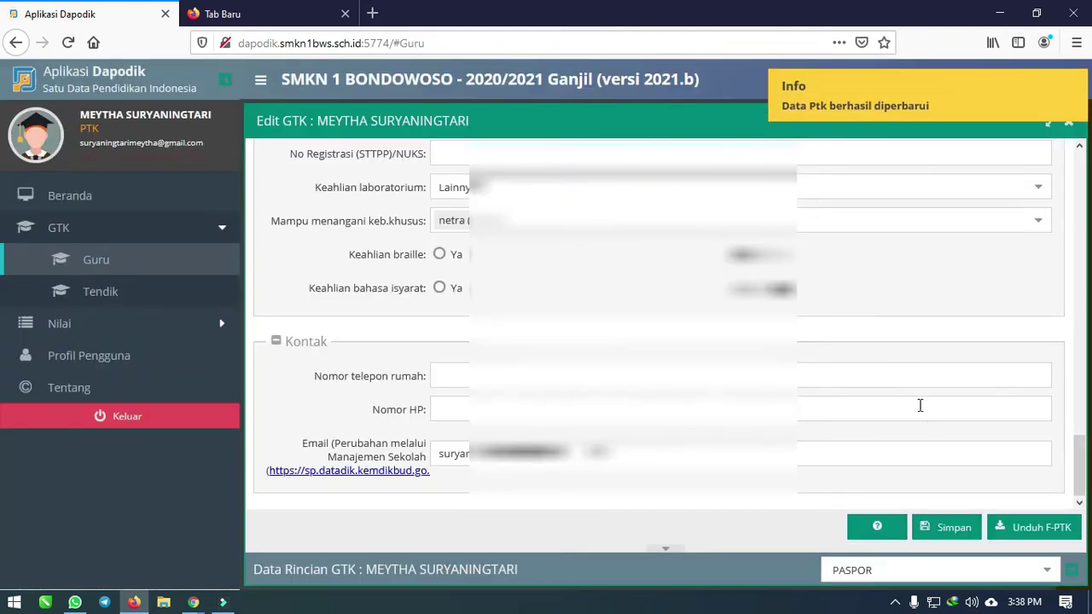
Enlarge the teacher's detail data area and view its KITAS and PASPOR sections.
left_click_drag(697, 550, 740, 111)
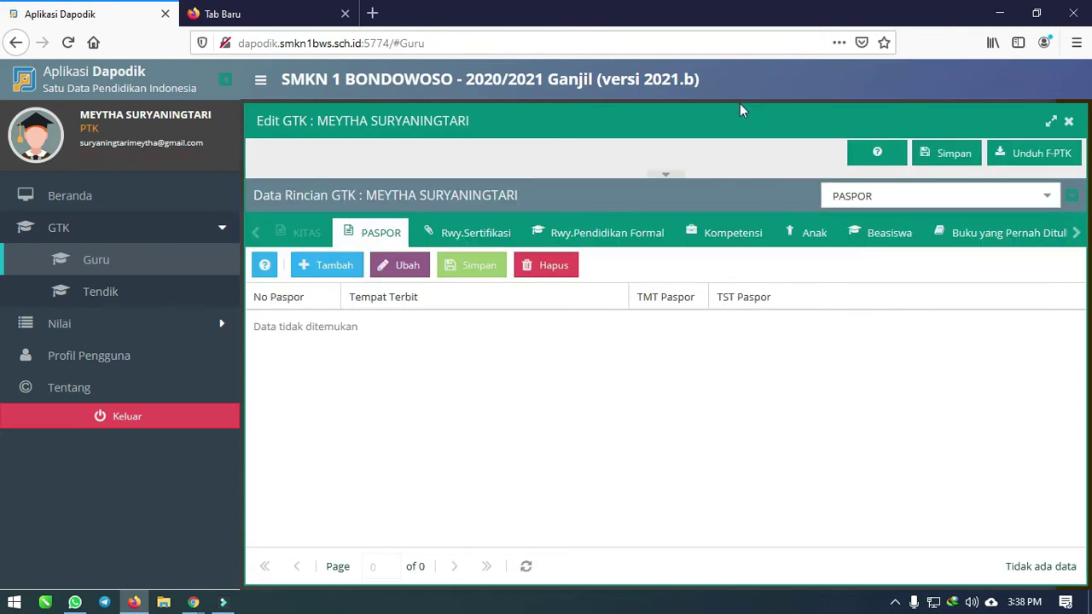
left_click(887, 203)
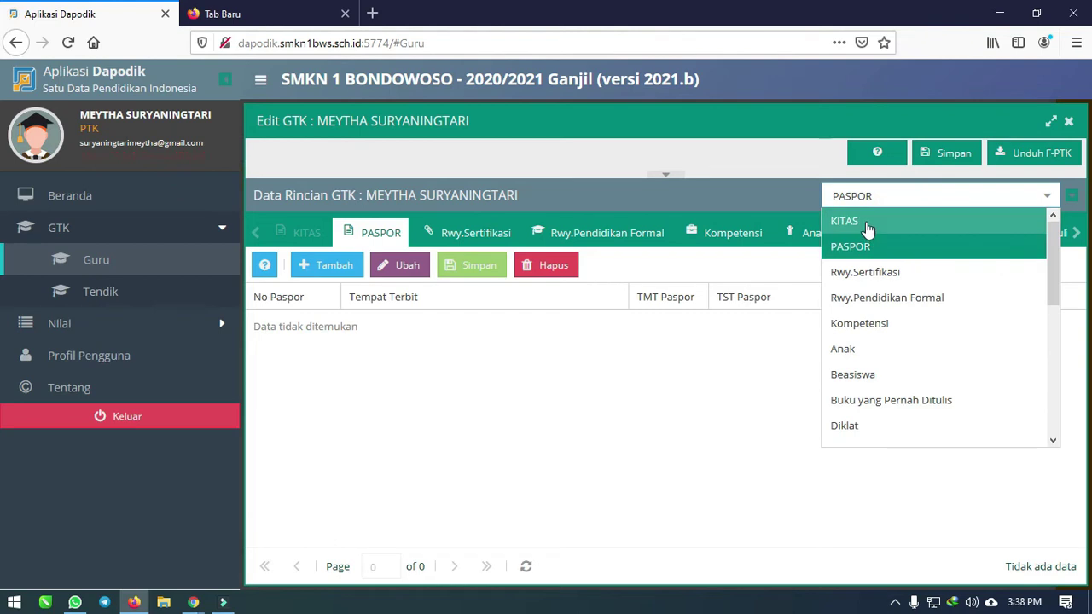
left_click(868, 224)
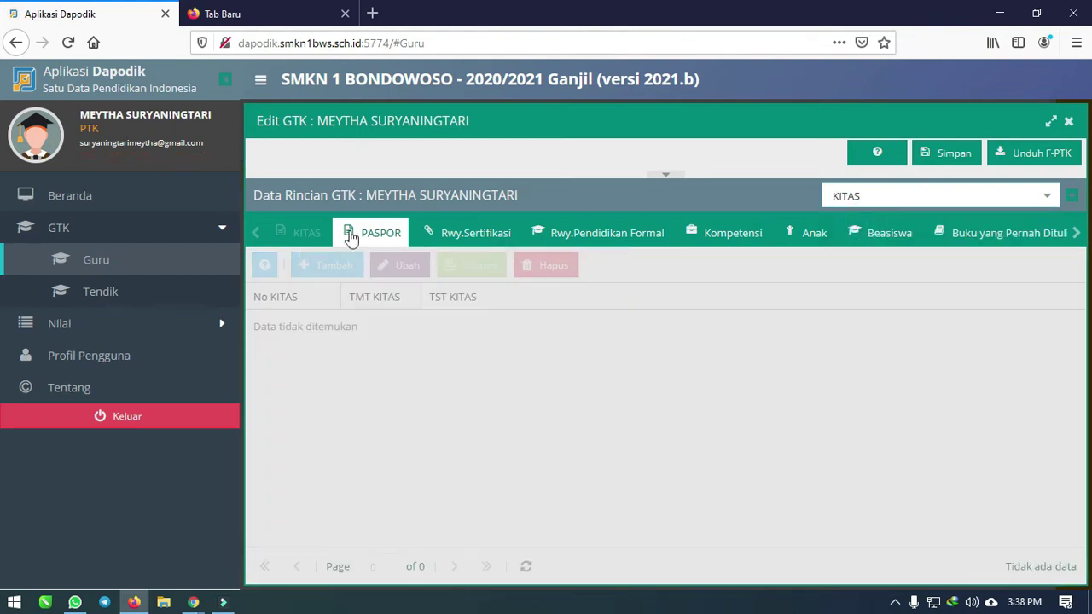
left_click(380, 240)
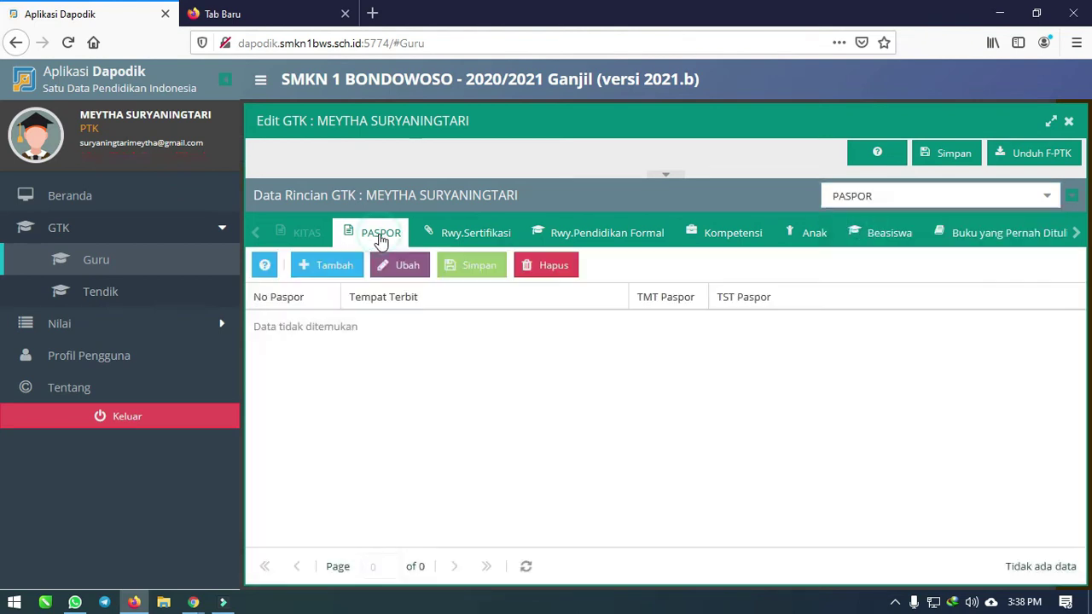
Add a blank certification history row under Rwy.Sertifikasi and look through the Jenis Sertifikasi options and remaining columns.
left_click(470, 239)
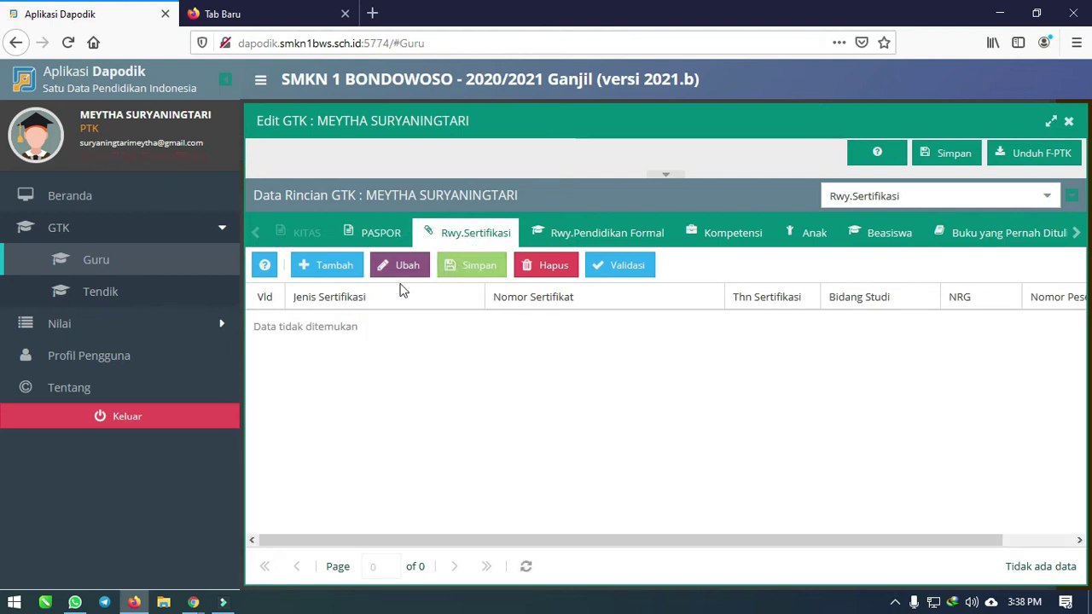
left_click(327, 265)
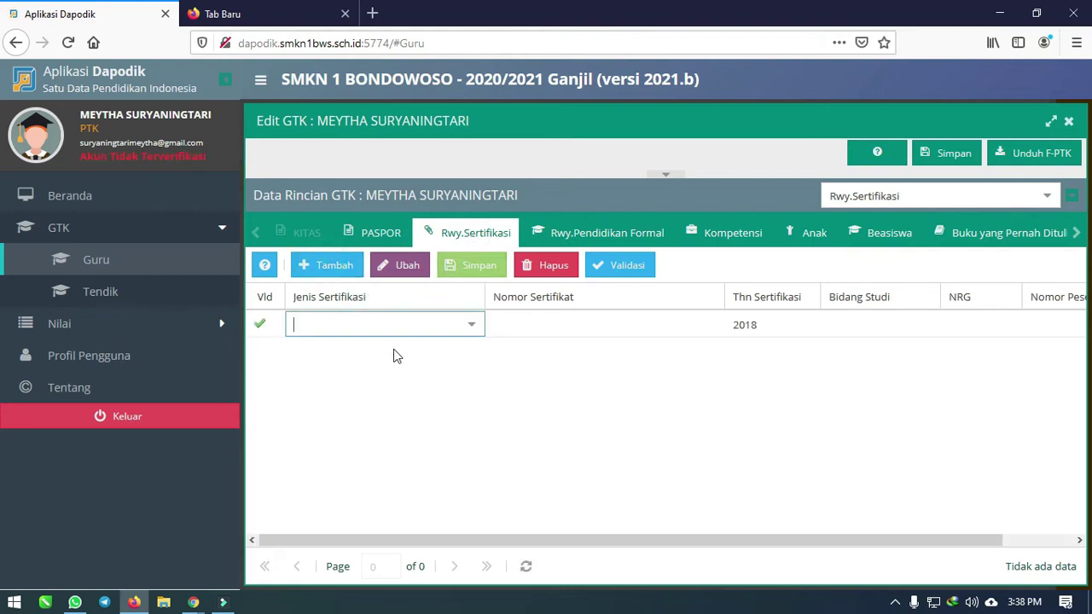
left_click(471, 325)
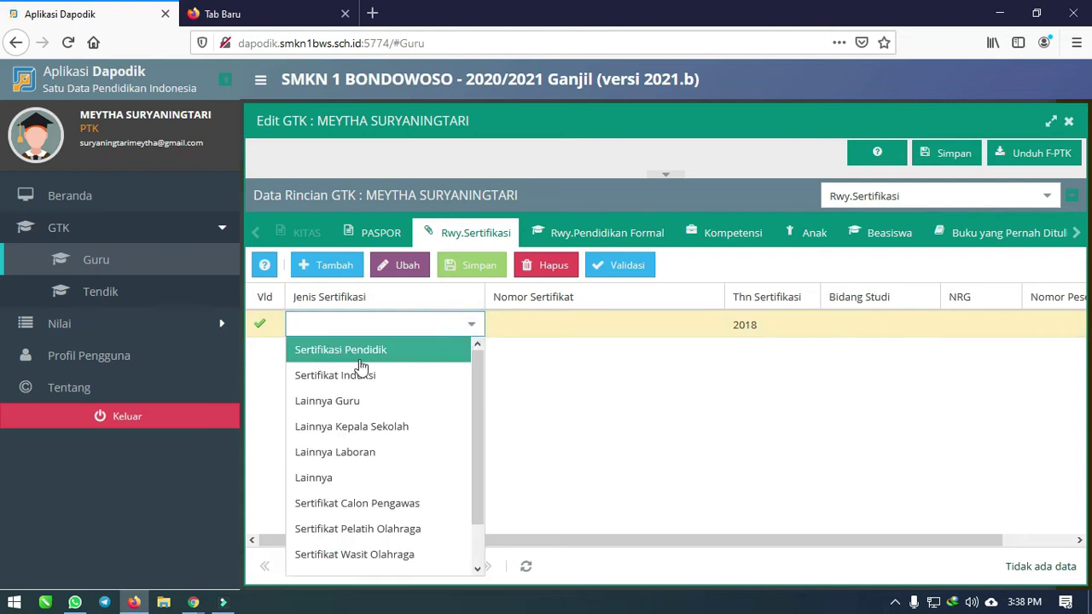
left_click(579, 338)
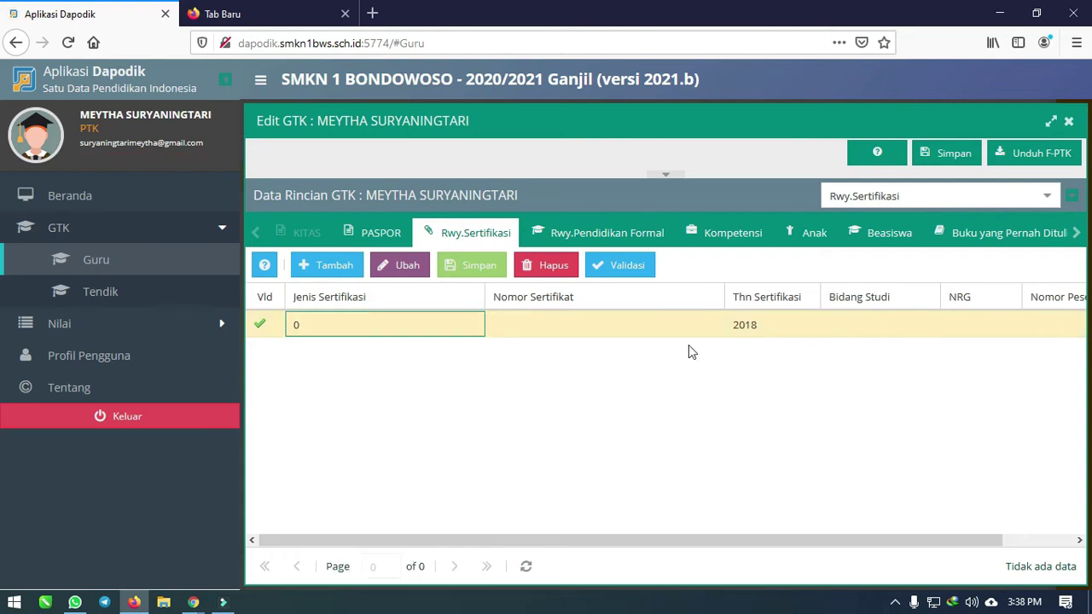
left_click_drag(599, 541, 666, 549)
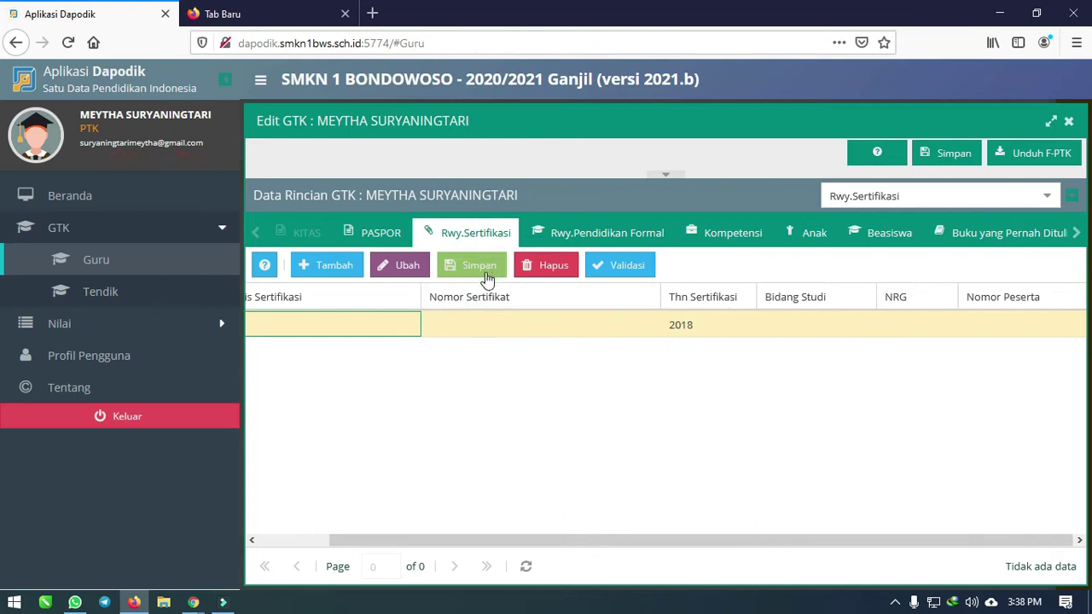
Add a formal education row under Rwy.Pendidikan Formal, search Bidang Studi for "pendidikan dasa" and set Jenjang Pendidikan to SD / sederajat.
left_click(620, 242)
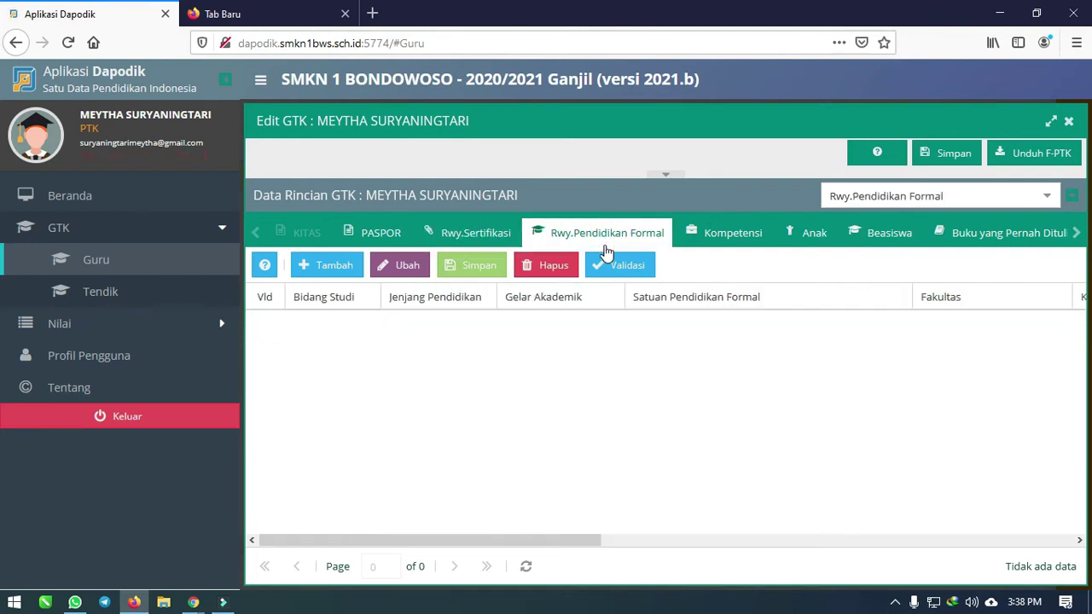
left_click(335, 266)
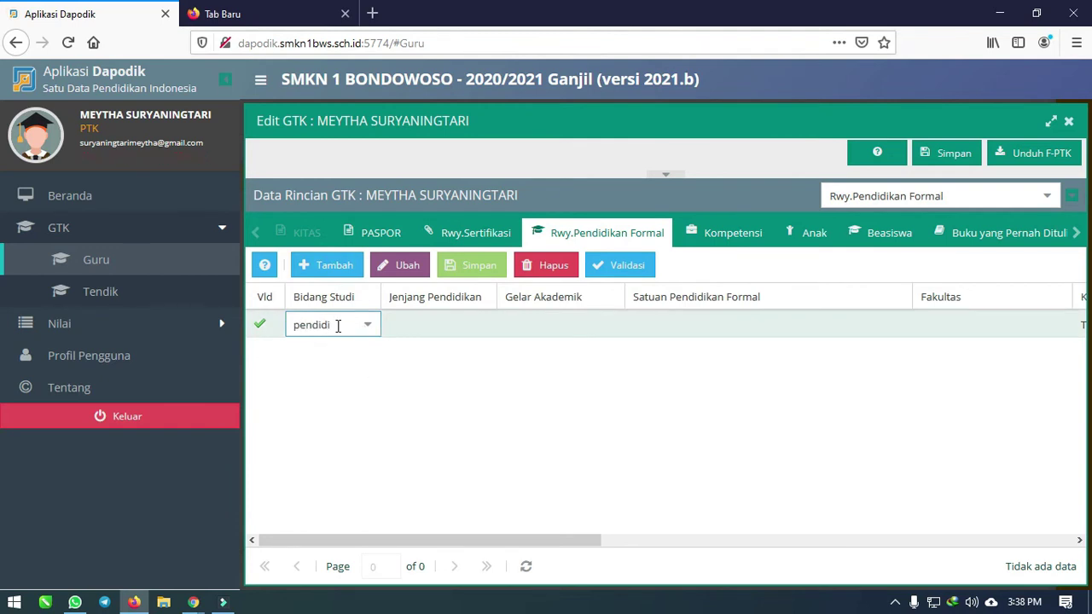
type("dasa")
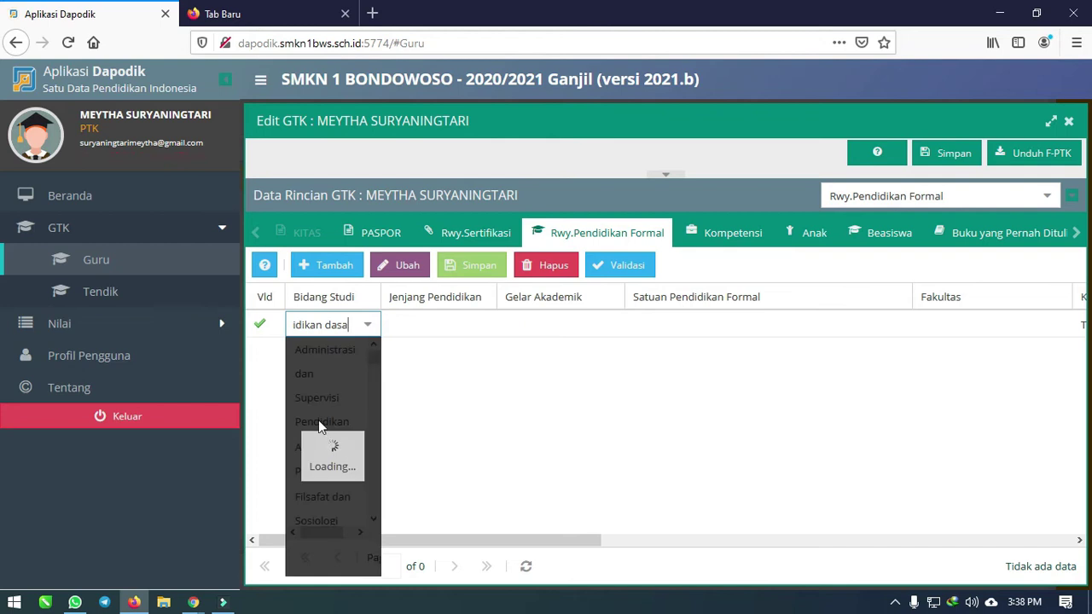
left_click(350, 416)
left_click(430, 321)
left_click(483, 325)
left_click(452, 401)
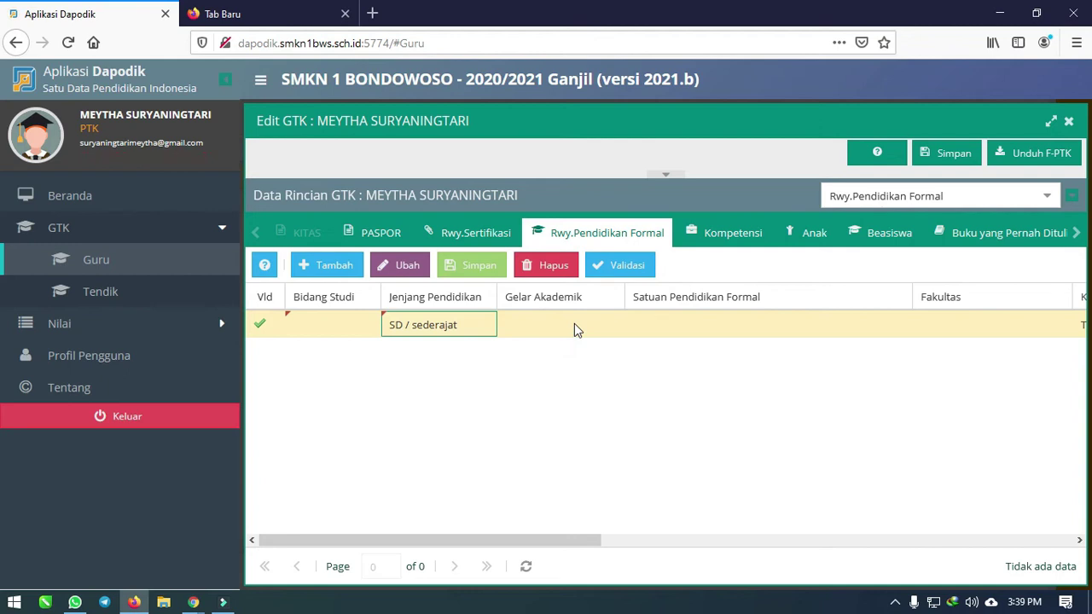
Enter SDN KARANGANYAR 01 as the Satuan Pendidikan Formal and review the row's remaining education columns.
left_click(695, 325)
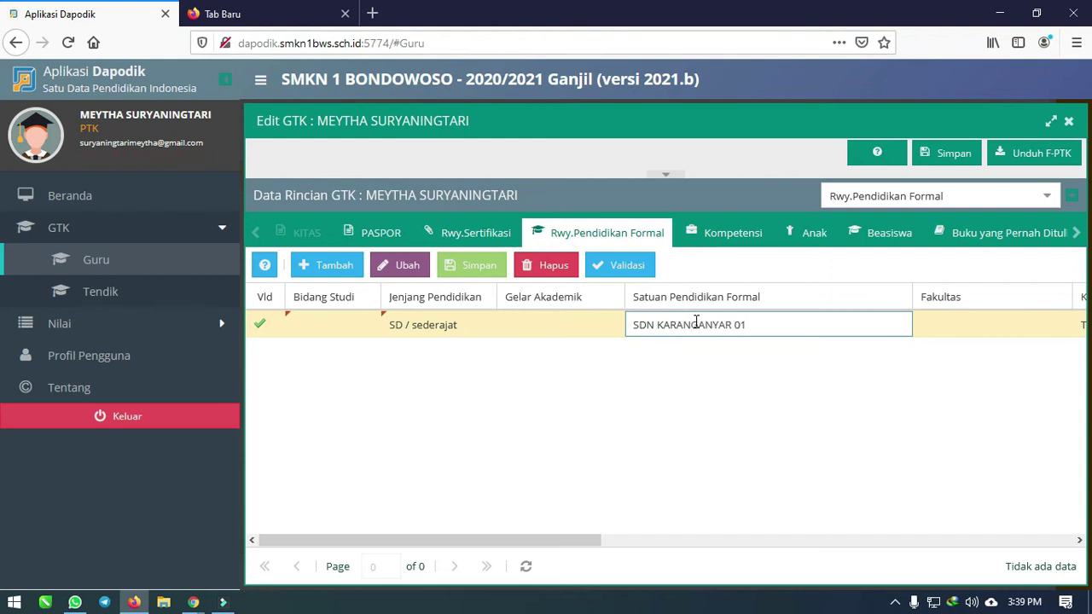
left_click(623, 495)
left_click_drag(583, 541, 824, 517)
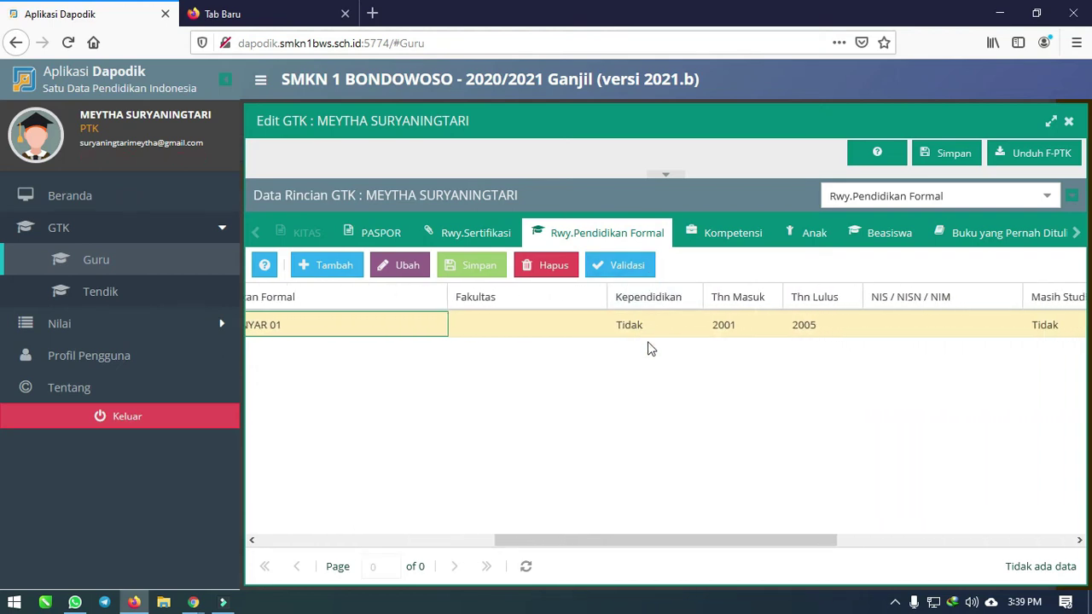
left_click_drag(686, 539, 799, 501)
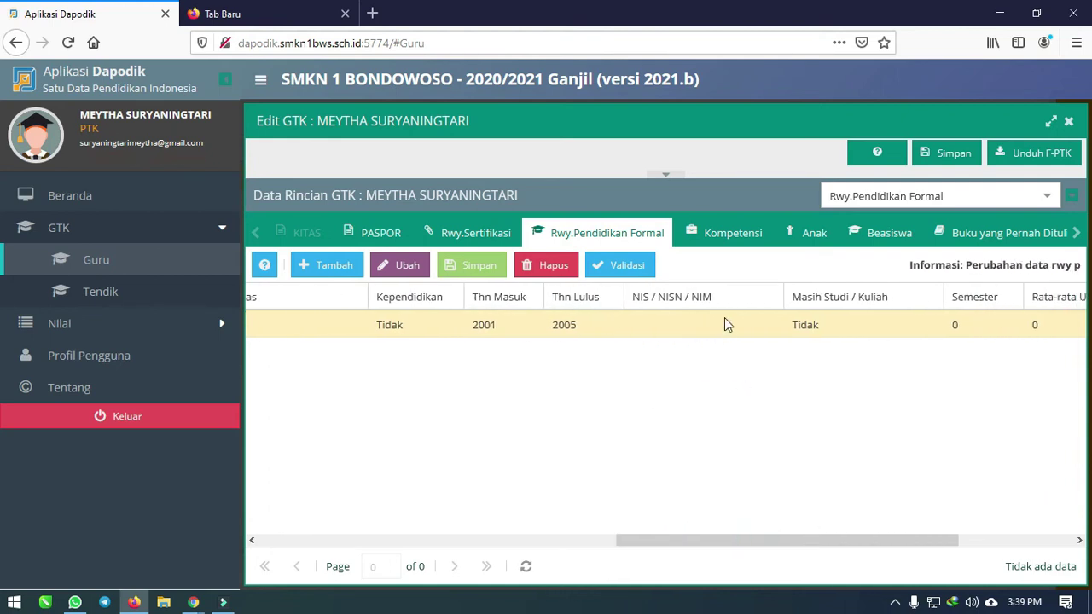
left_click_drag(782, 544, 873, 535)
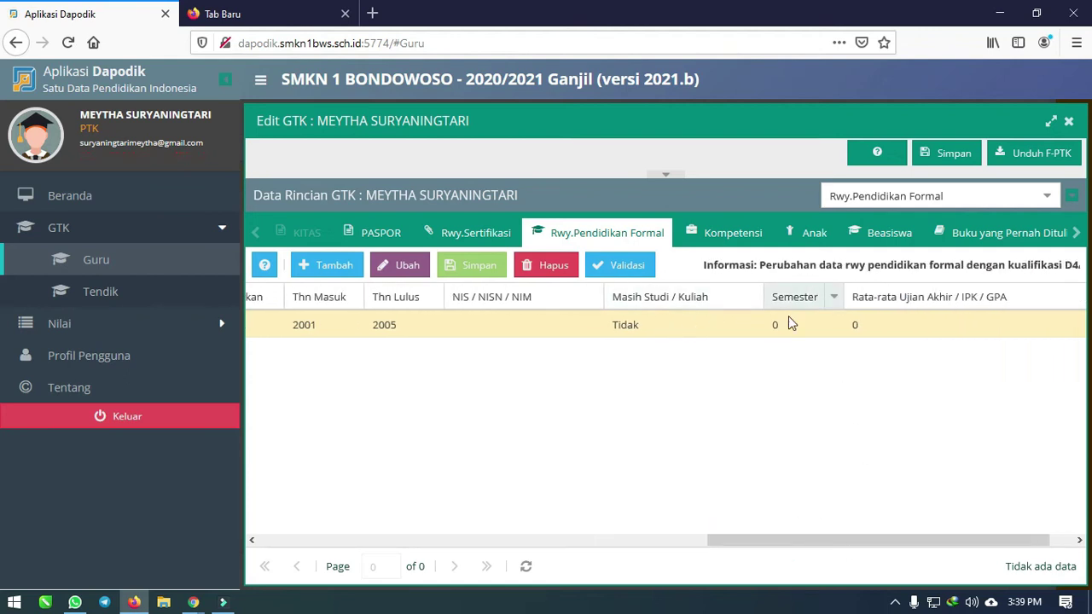
left_click(894, 318)
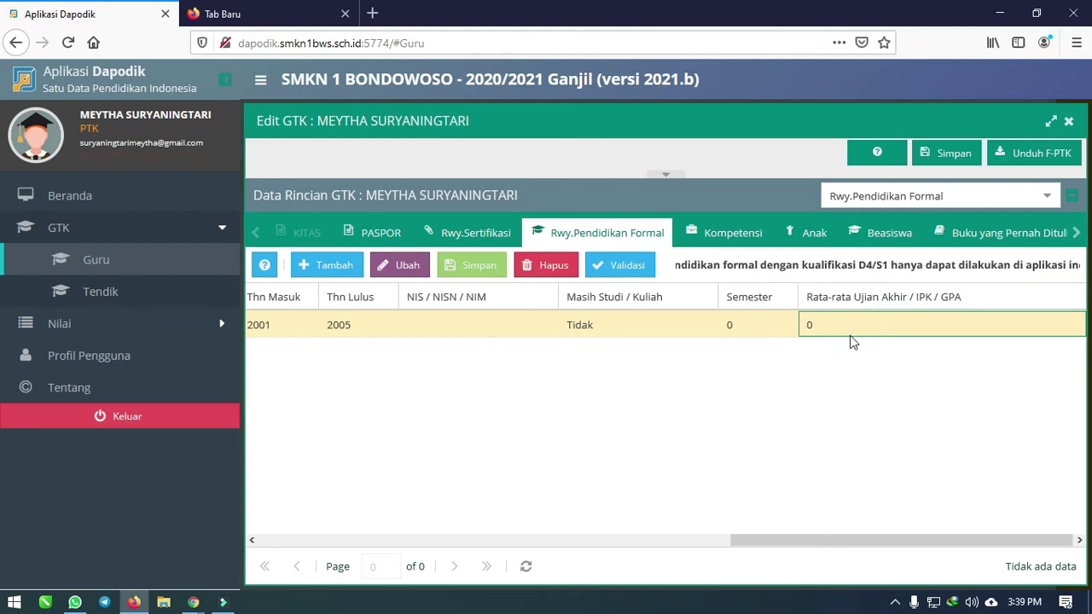
left_click_drag(754, 543, 197, 539)
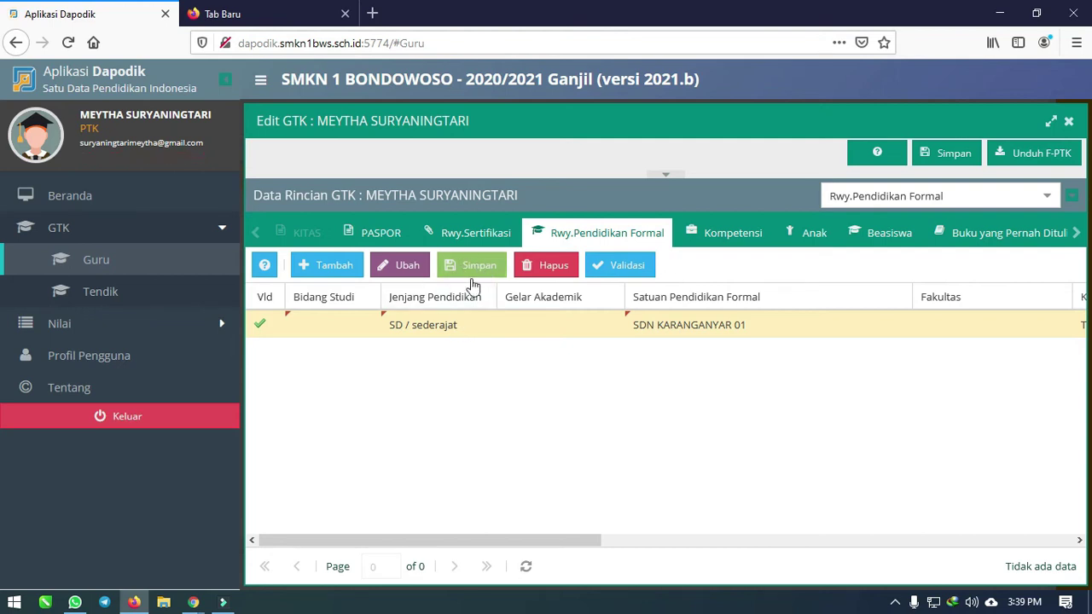
Add a row under Kompetensi with Bidang Studi set to Bahasa Indonesia and Urutan 1.
left_click(728, 238)
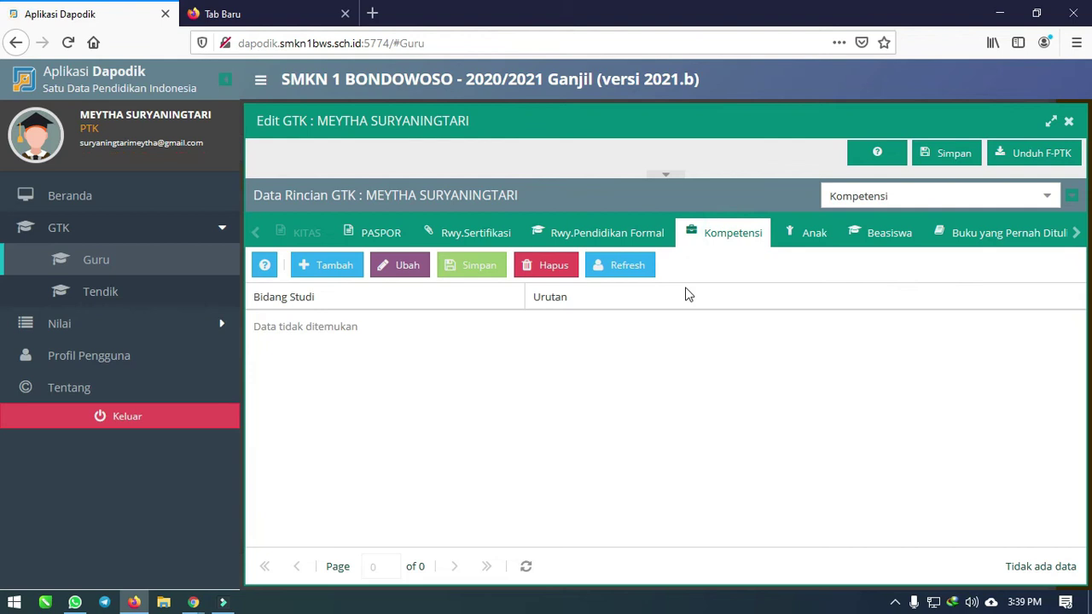
left_click(343, 269)
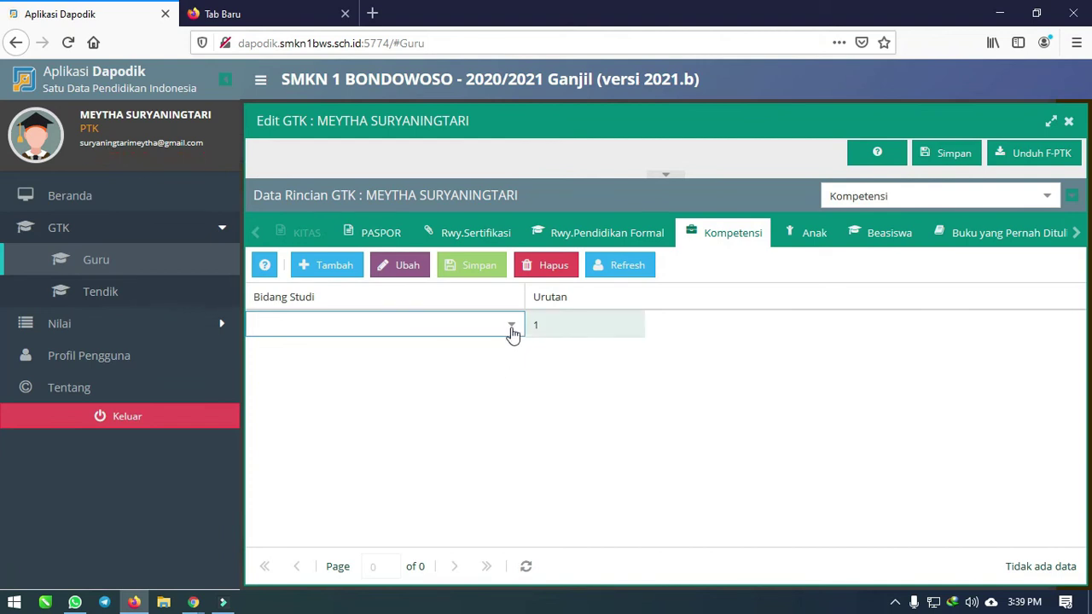
left_click(443, 325)
left_click(373, 346)
left_click(589, 329)
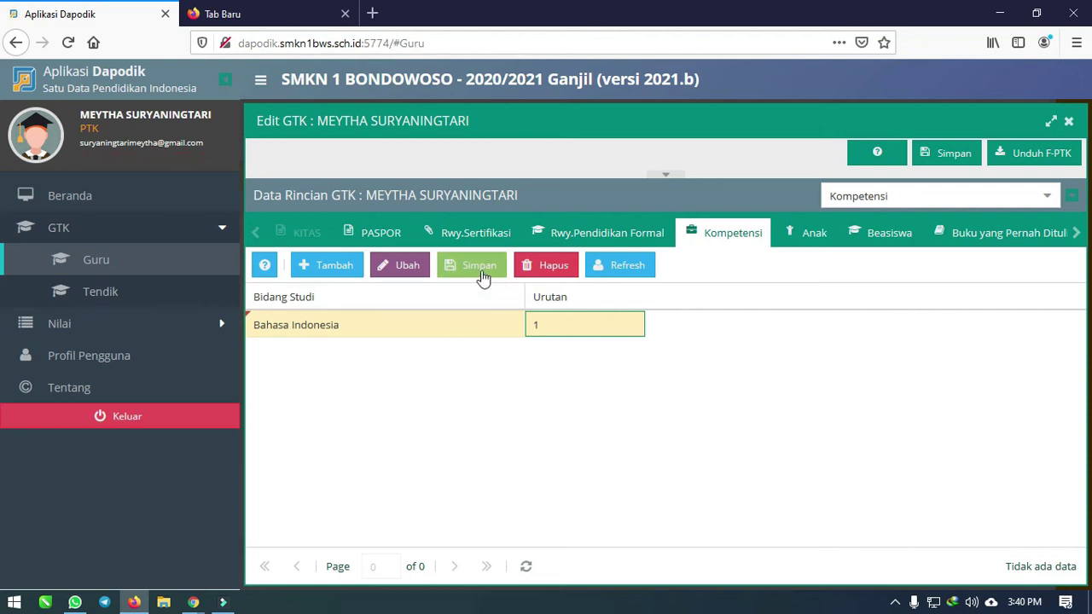
left_click(523, 407)
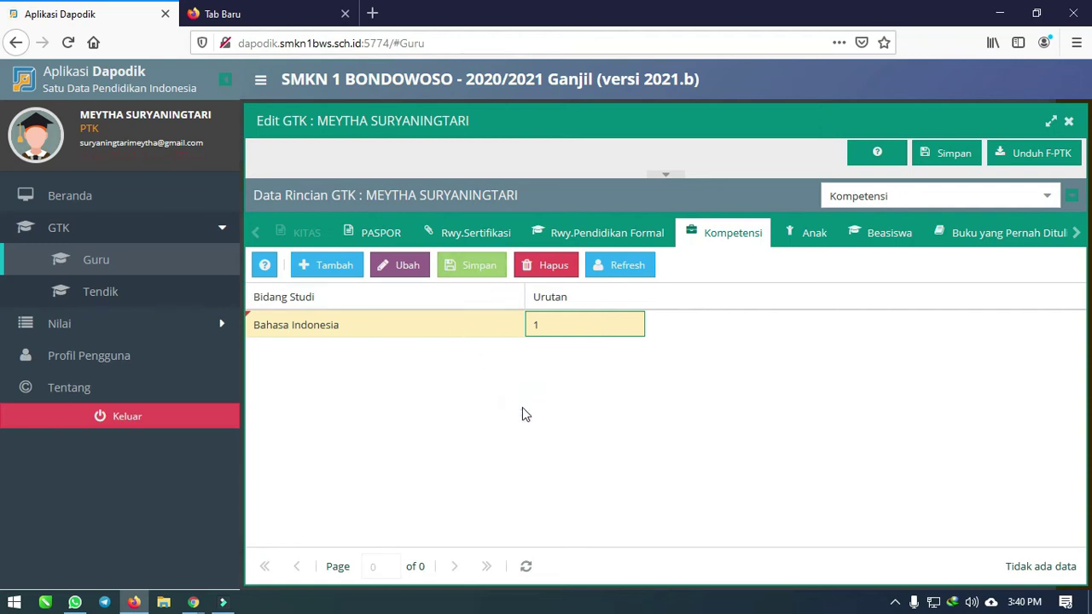
Add a second Kompetensi row without a Bidang Studi and set its Urutan to 0.
left_click(316, 266)
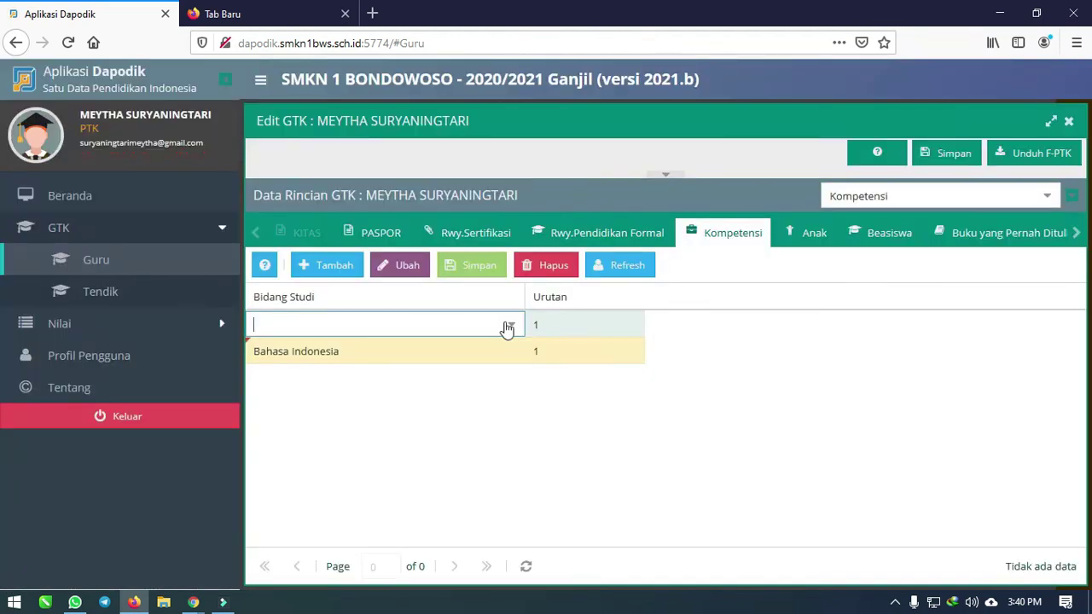
left_click(563, 324)
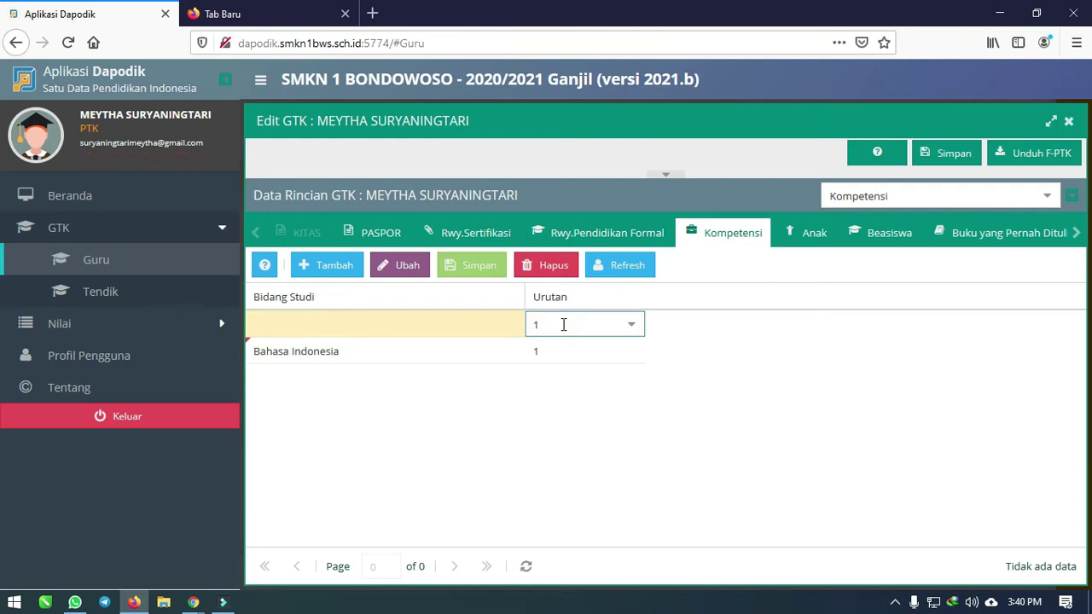
left_click(620, 454)
left_click(553, 354)
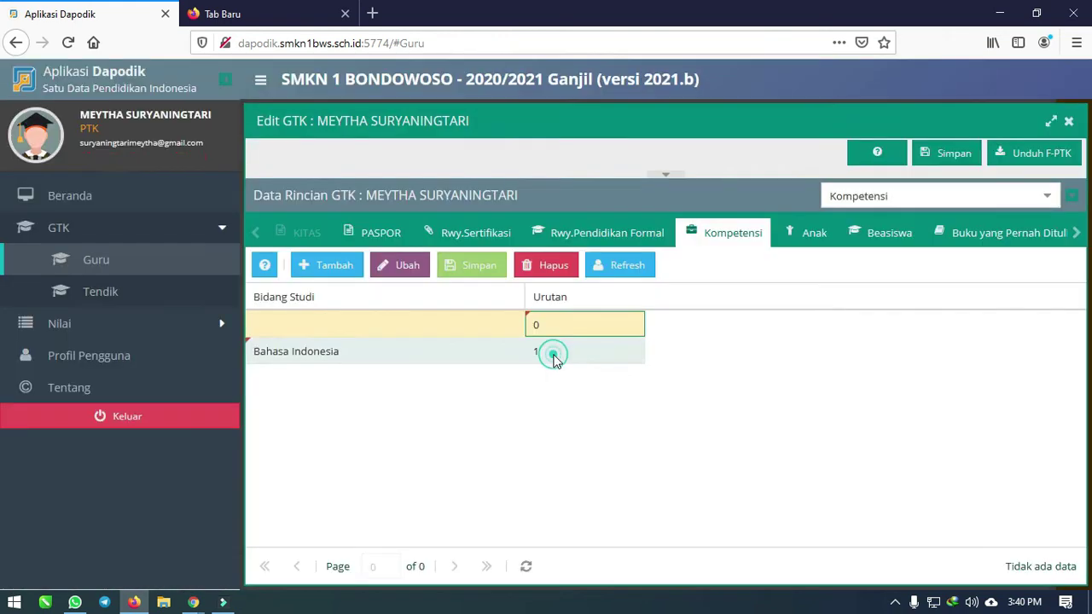
Add a child row under Anak, leave Nama Anak empty and keep Status as Anak Kandung.
left_click(812, 239)
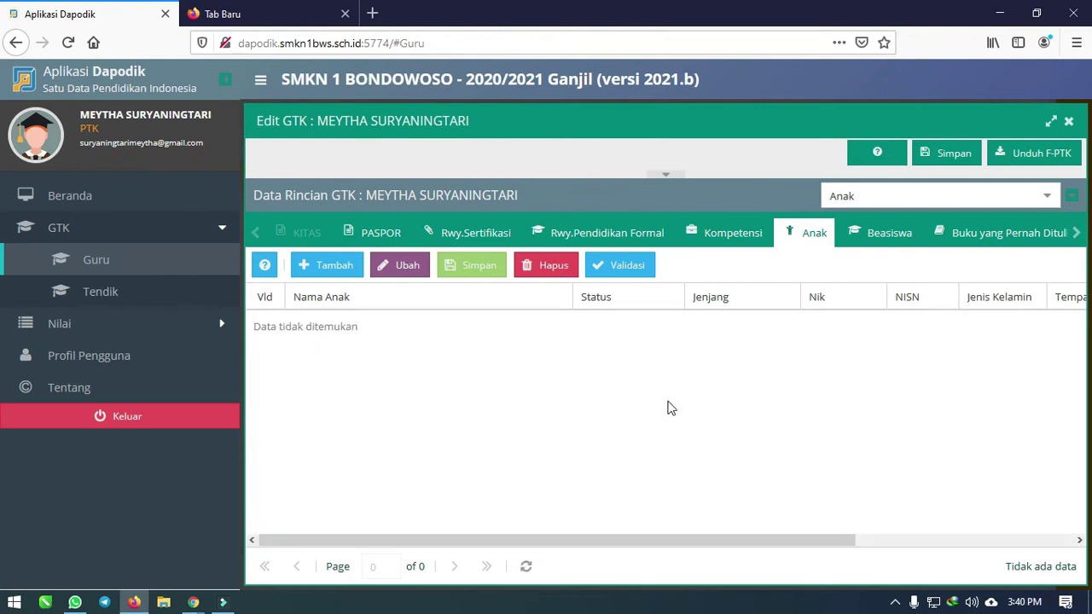
left_click(327, 264)
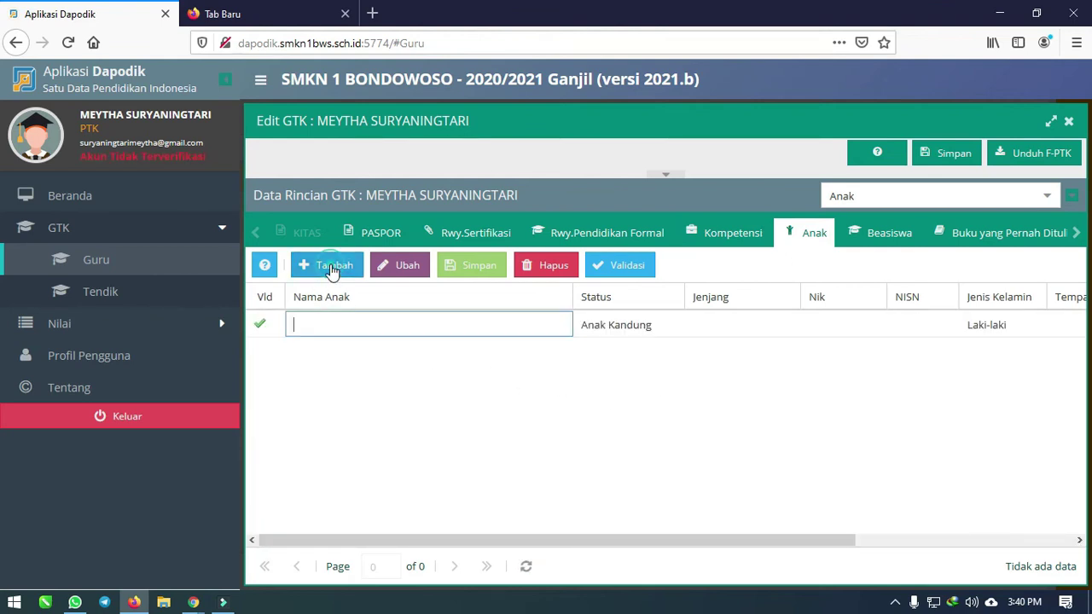
left_click(362, 328)
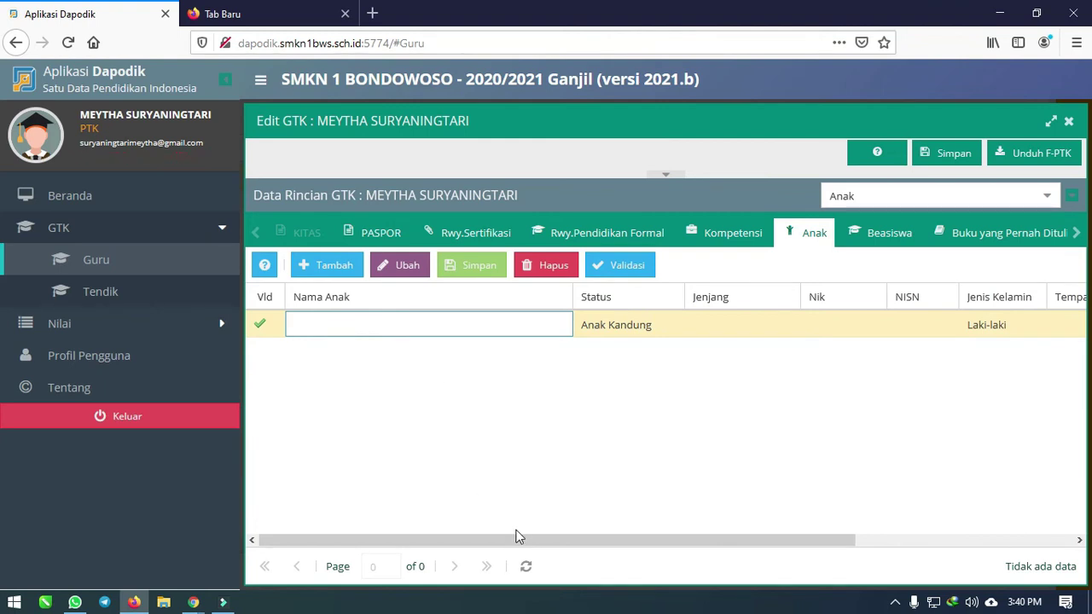
left_click(639, 319)
left_click(672, 324)
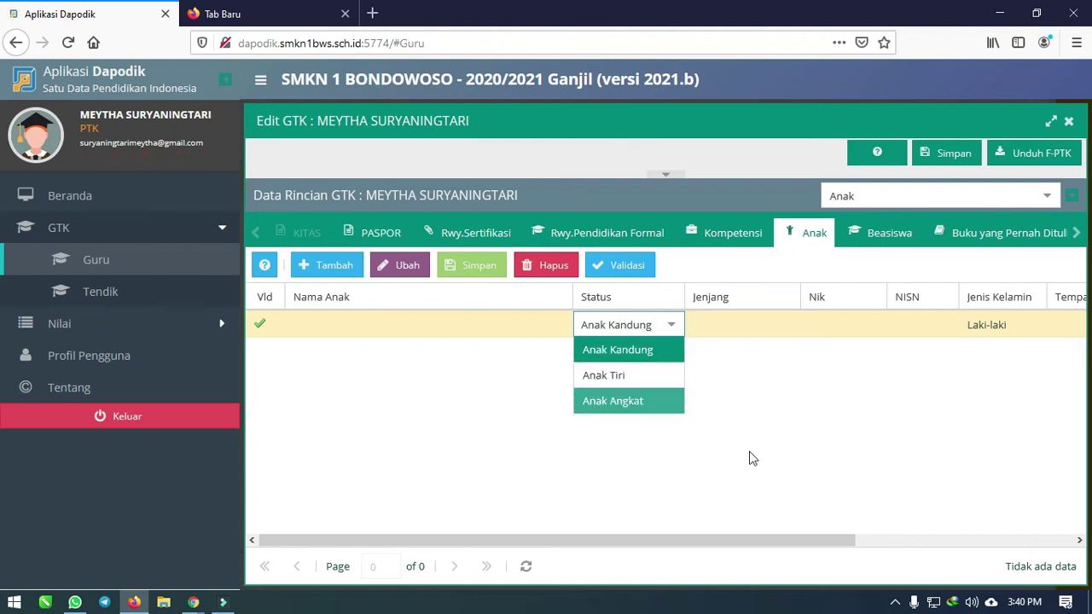
left_click(771, 433)
Set the child's Jenjang to Tidak sekolah after viewing the other education levels.
left_click_drag(658, 537, 862, 489)
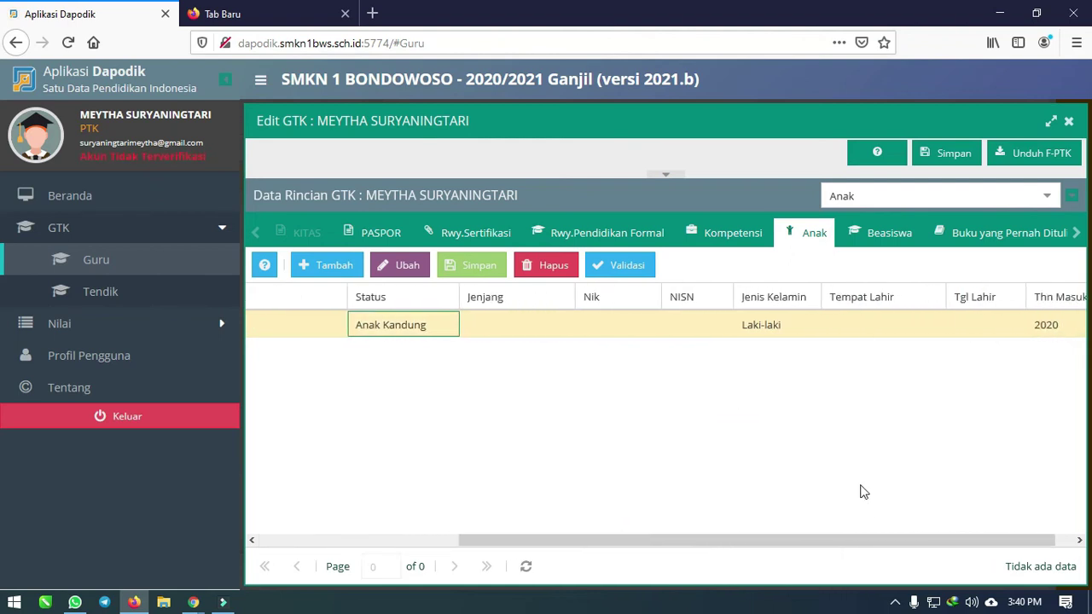
left_click(510, 320)
left_click(560, 332)
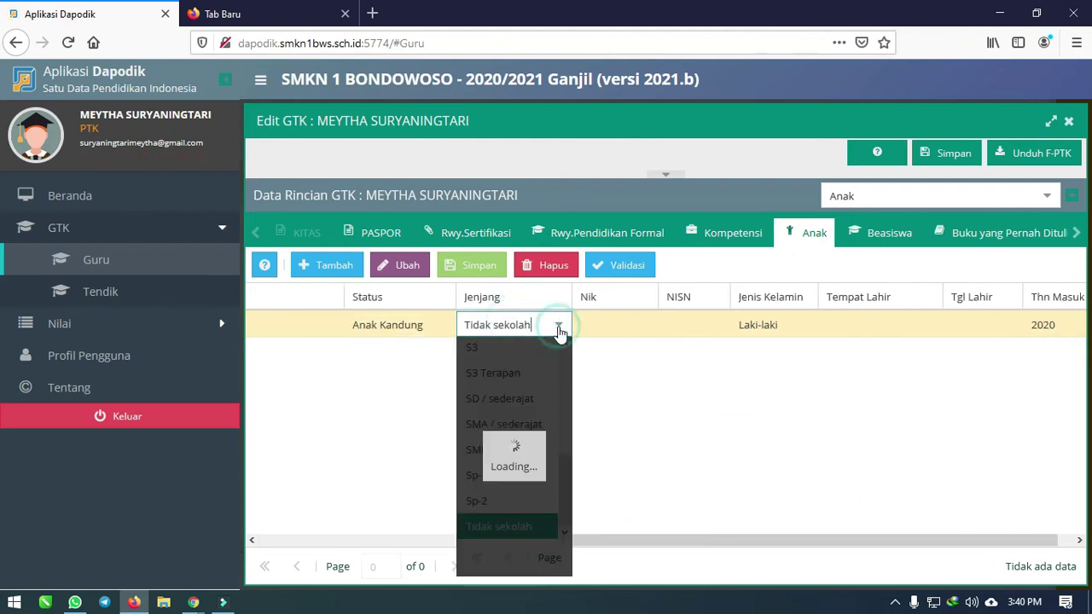
left_click_drag(560, 483, 586, 358)
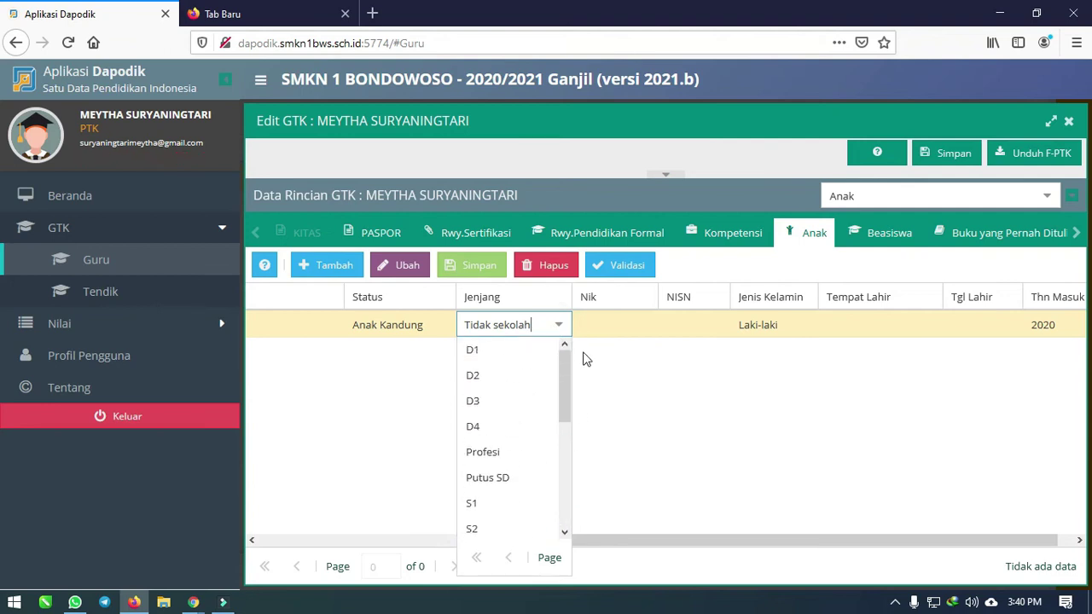
left_click(698, 397)
Go through the child row's Nik, NISN, Jenis Kelamin and Thn Masuk fields without changing their values.
left_click(604, 328)
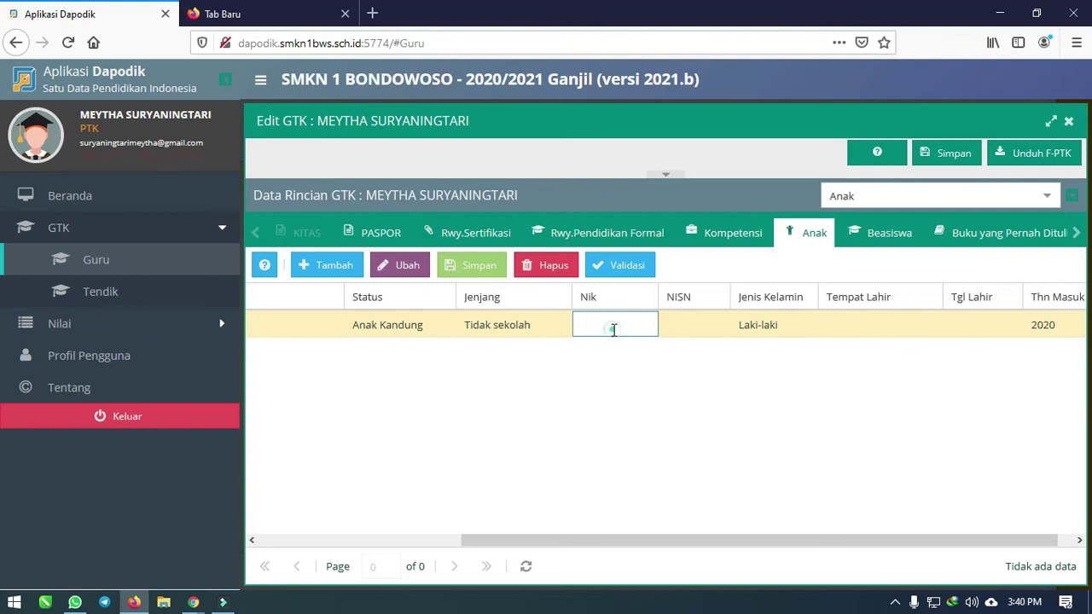
left_click_drag(646, 541, 663, 541)
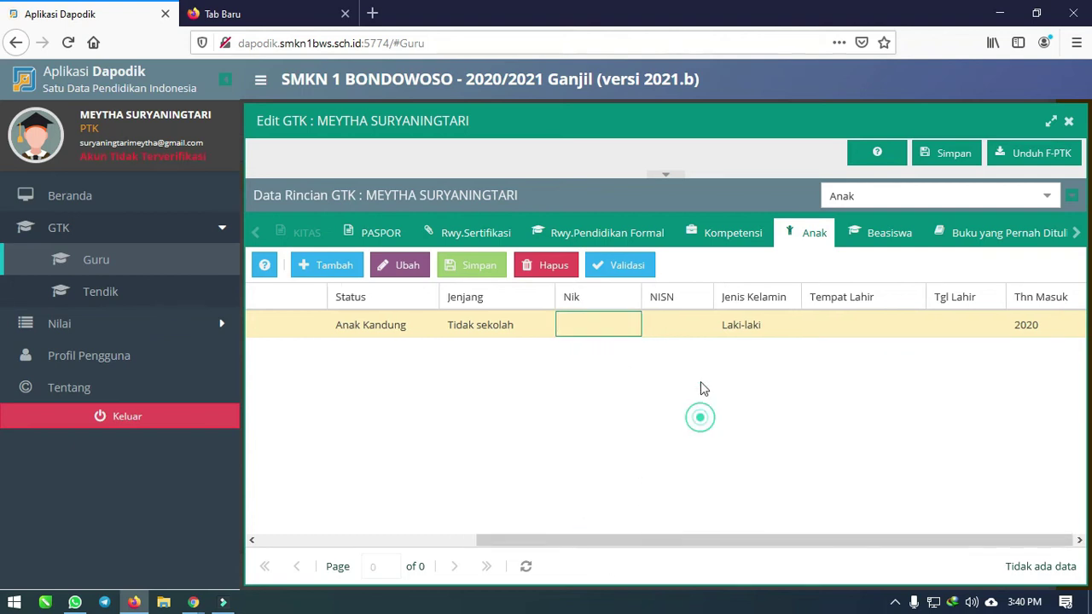
left_click(675, 320)
left_click(762, 328)
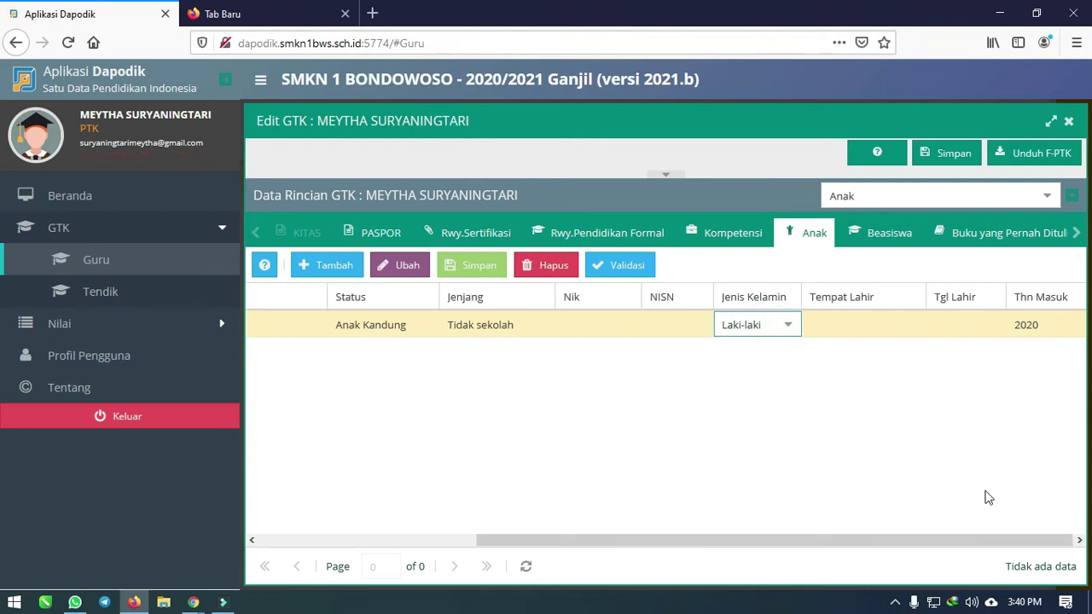
left_click(1047, 333)
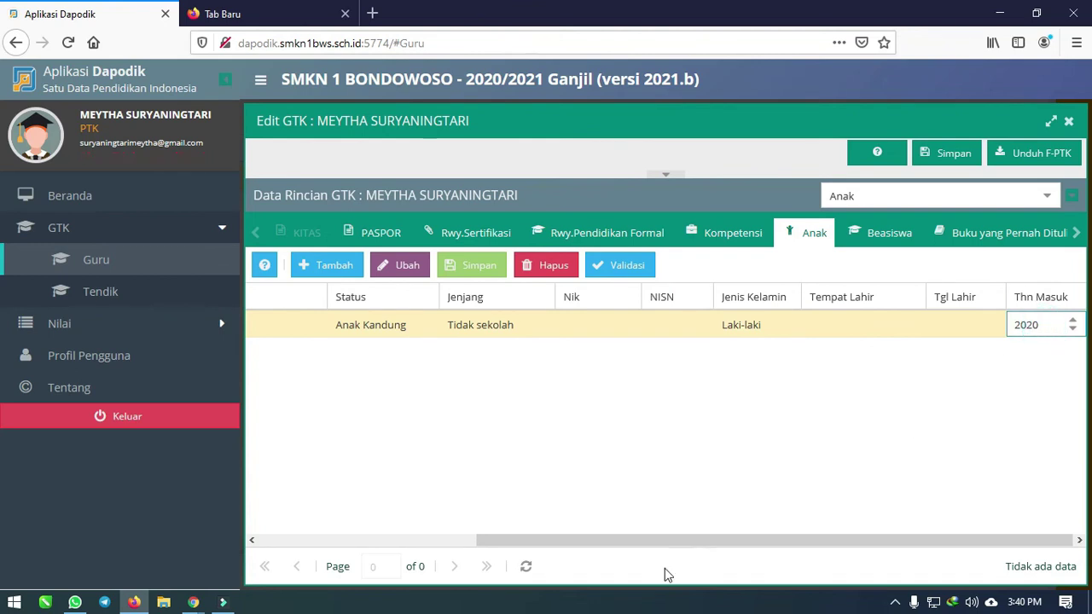
left_click_drag(663, 541, 381, 544)
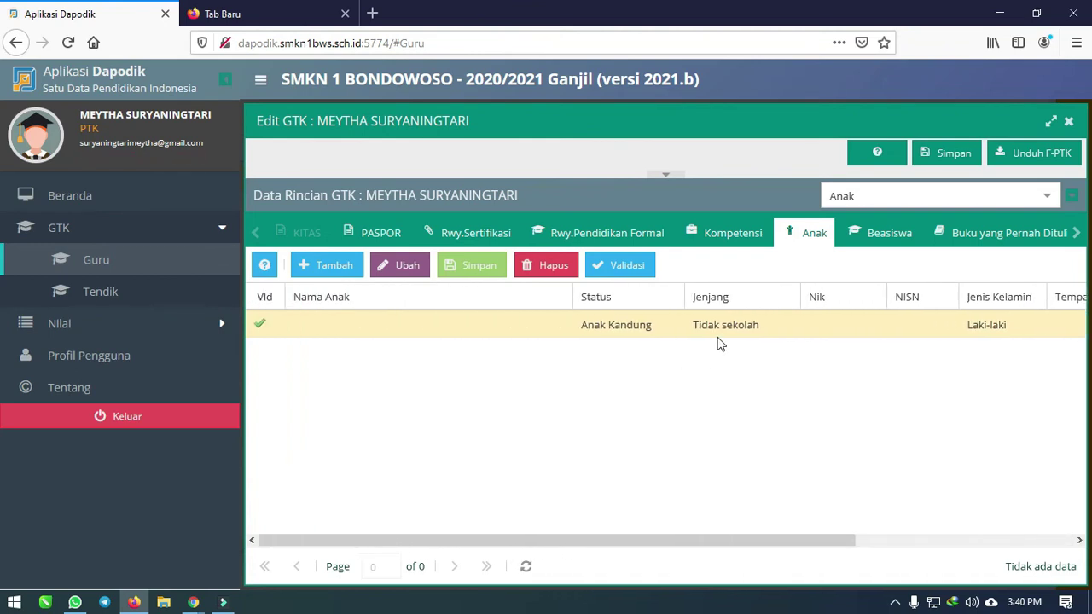
left_click(772, 331)
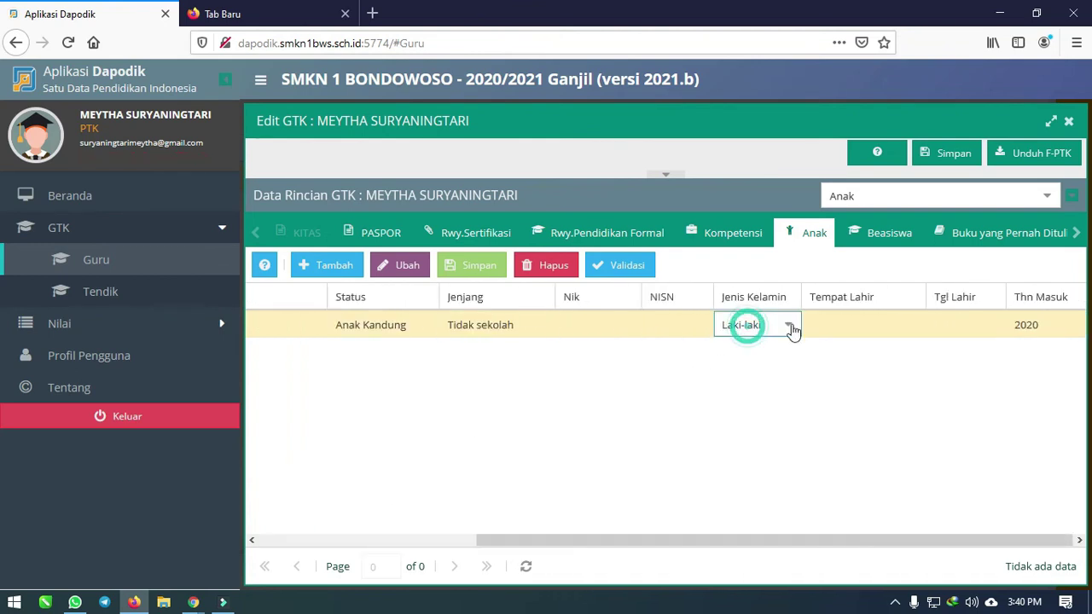
Set the child's Jenjang to SD / sederajat.
left_click(478, 331)
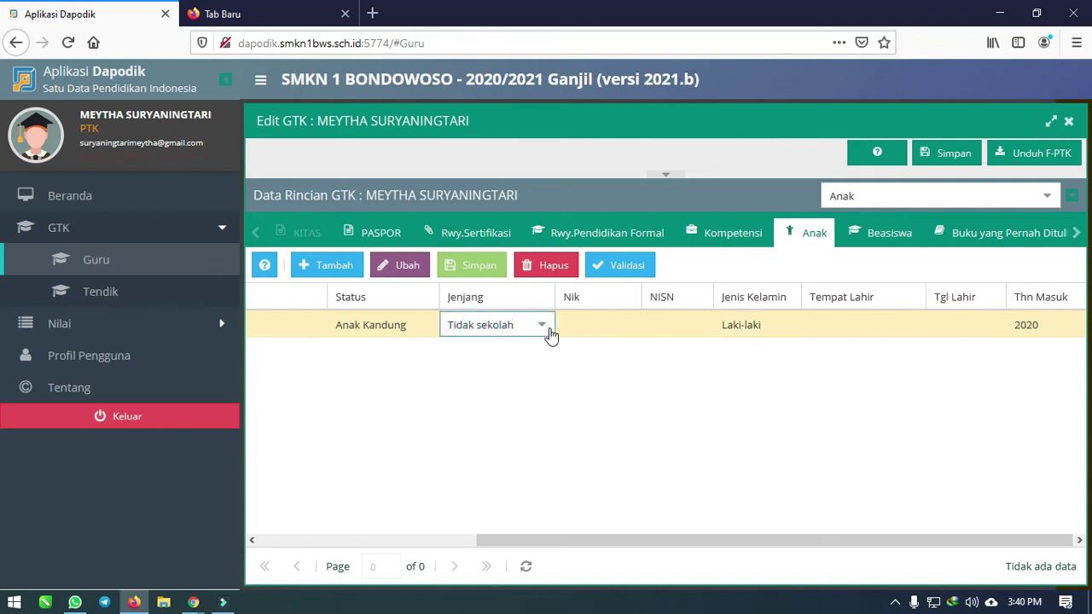
left_click(549, 333)
left_click_drag(549, 494, 557, 340)
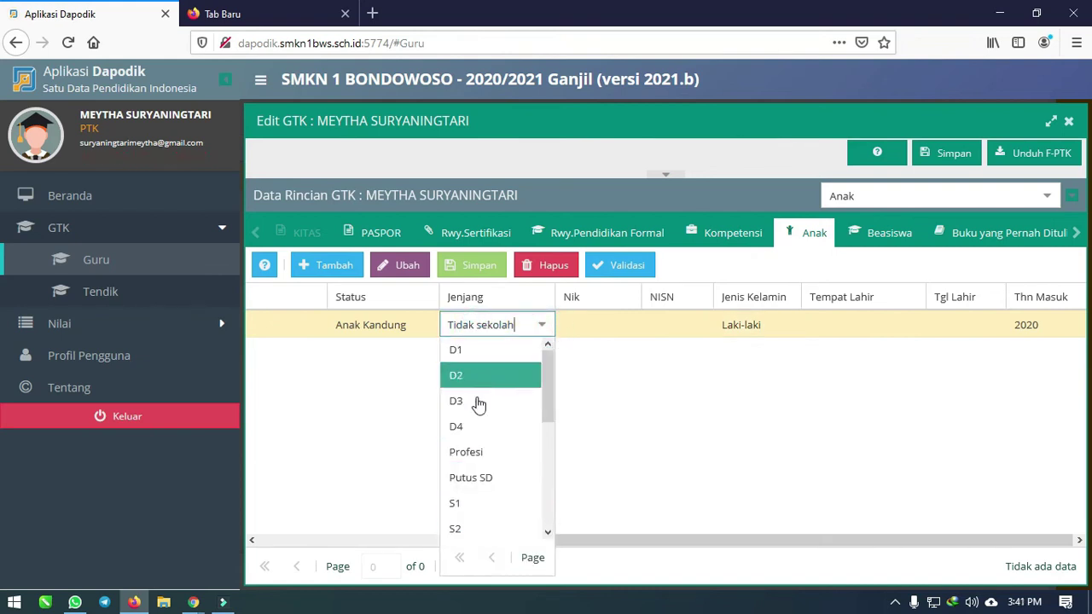
left_click_drag(543, 401, 543, 515)
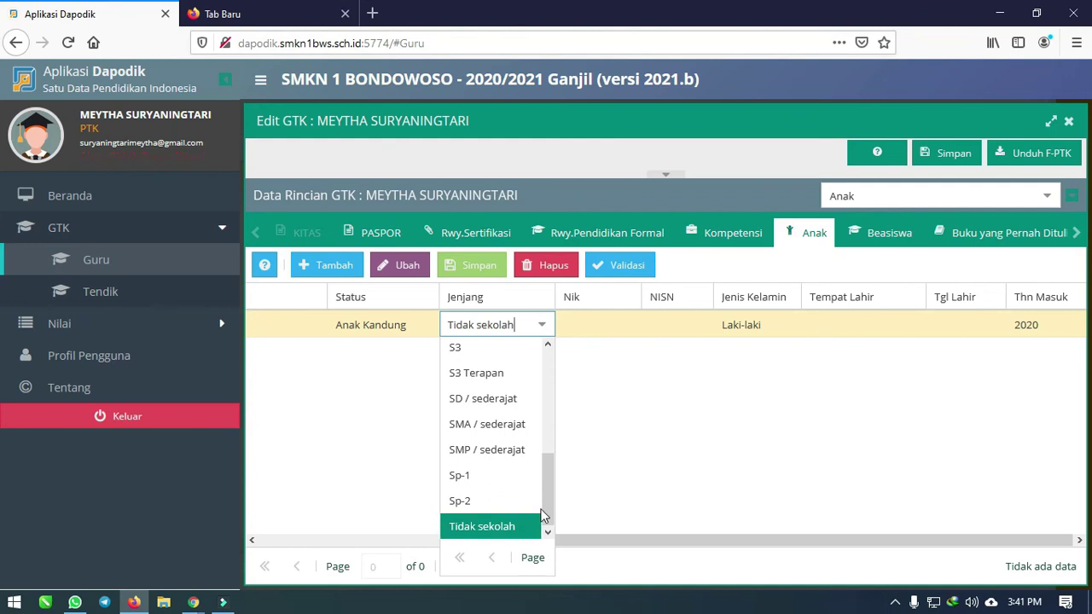
left_click(503, 398)
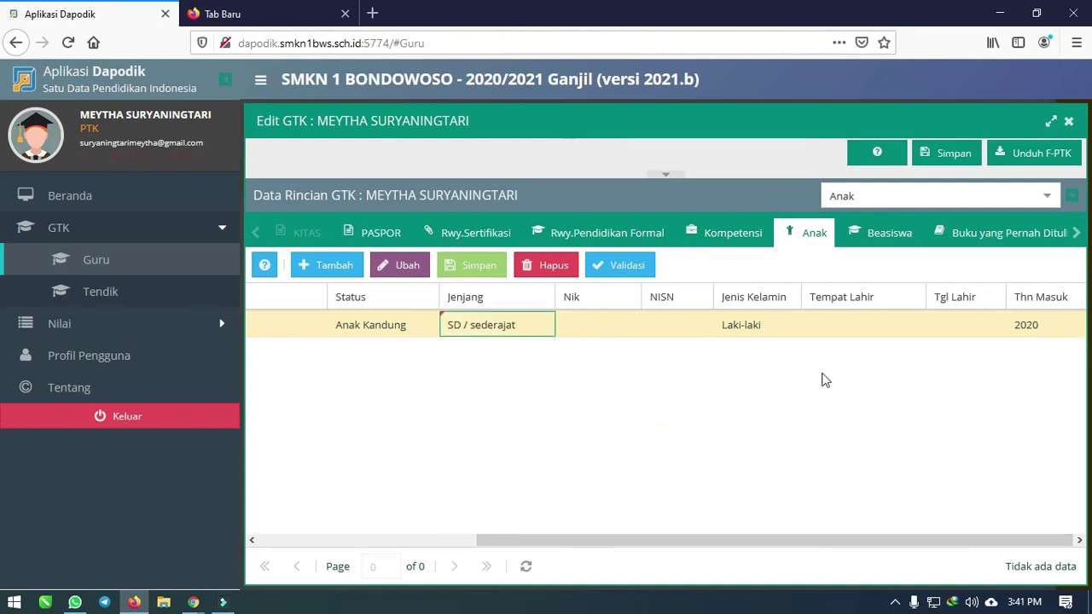
left_click_drag(534, 540, 299, 537)
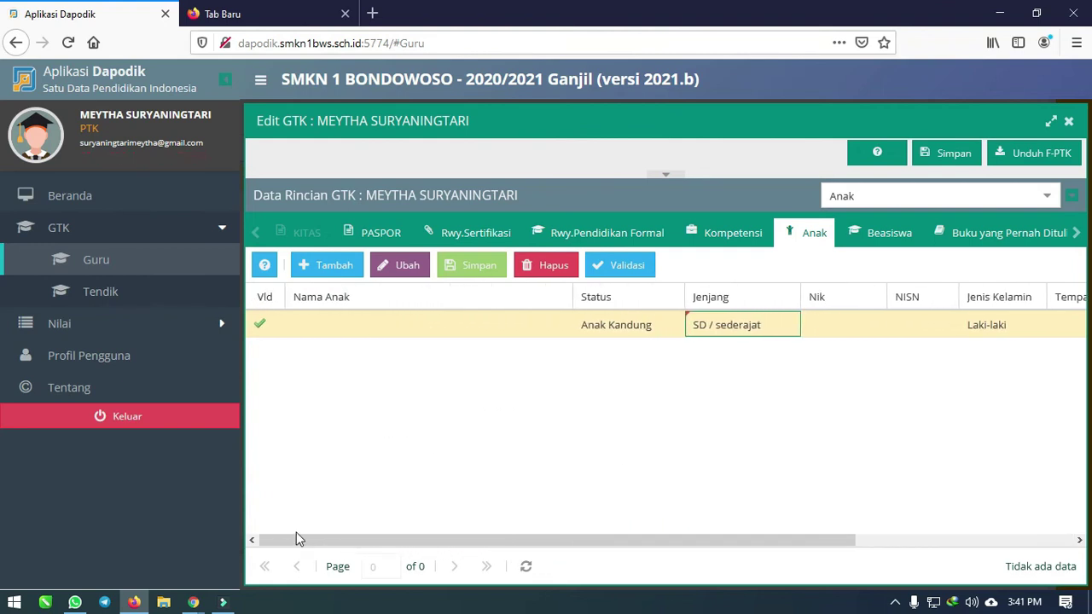
left_click(719, 326)
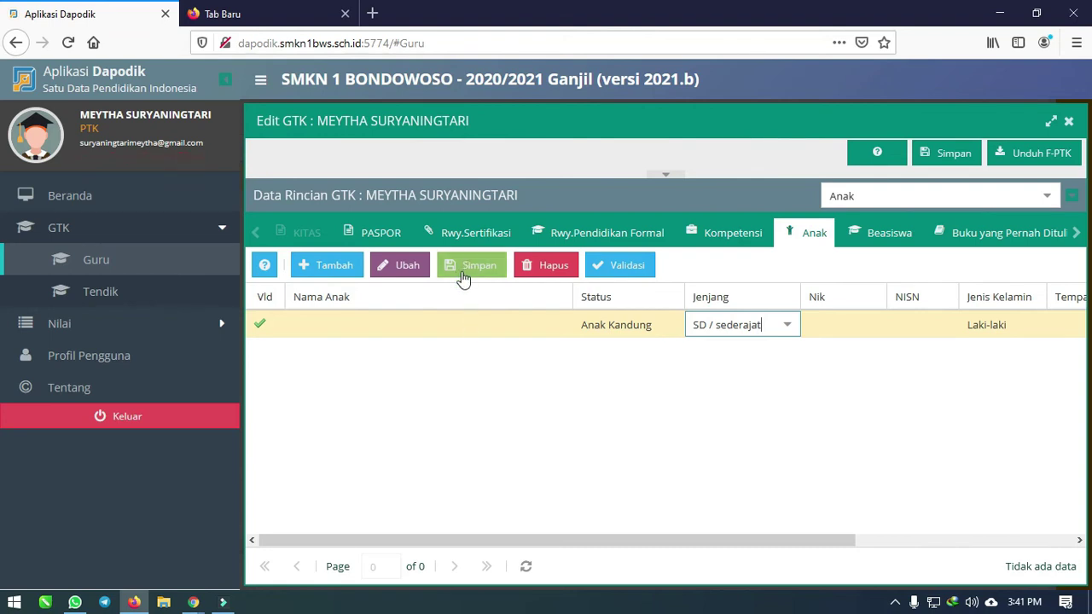
Examine the Beasiswa and Buku yang Pernah Ditulis sections of the teacher's detail data.
left_click(890, 235)
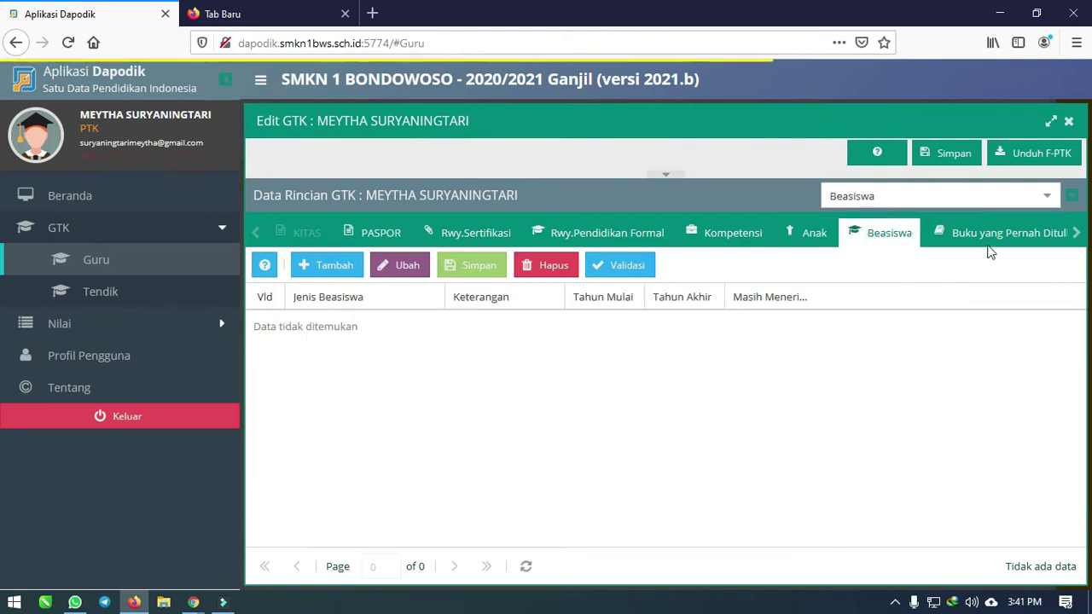
left_click(998, 235)
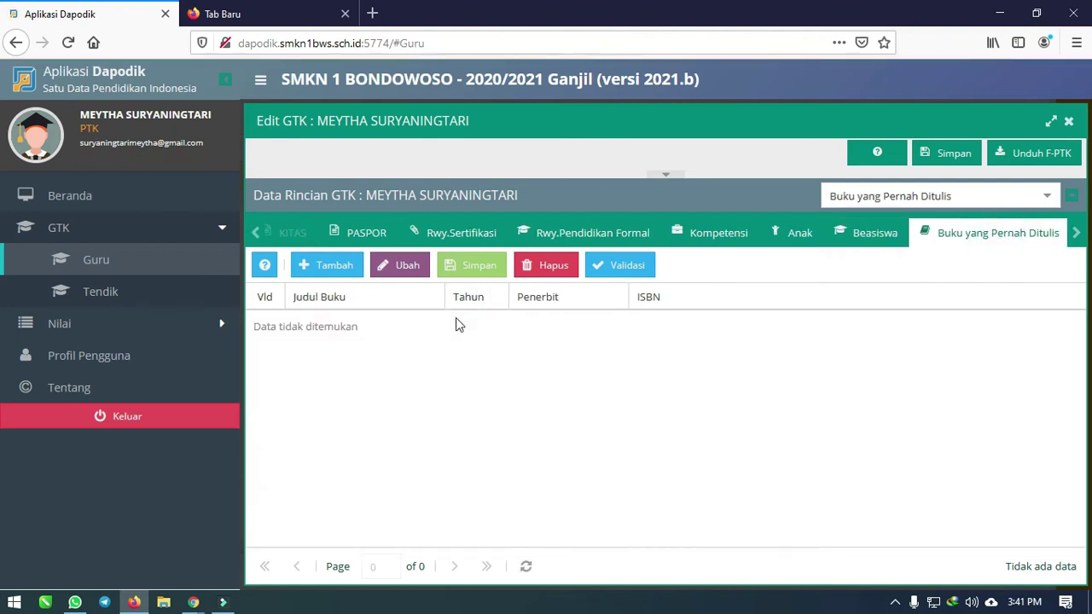
Add a row under Diklat, leave Jenis Diklat unselected and look over the row's remaining columns.
left_click(1077, 238)
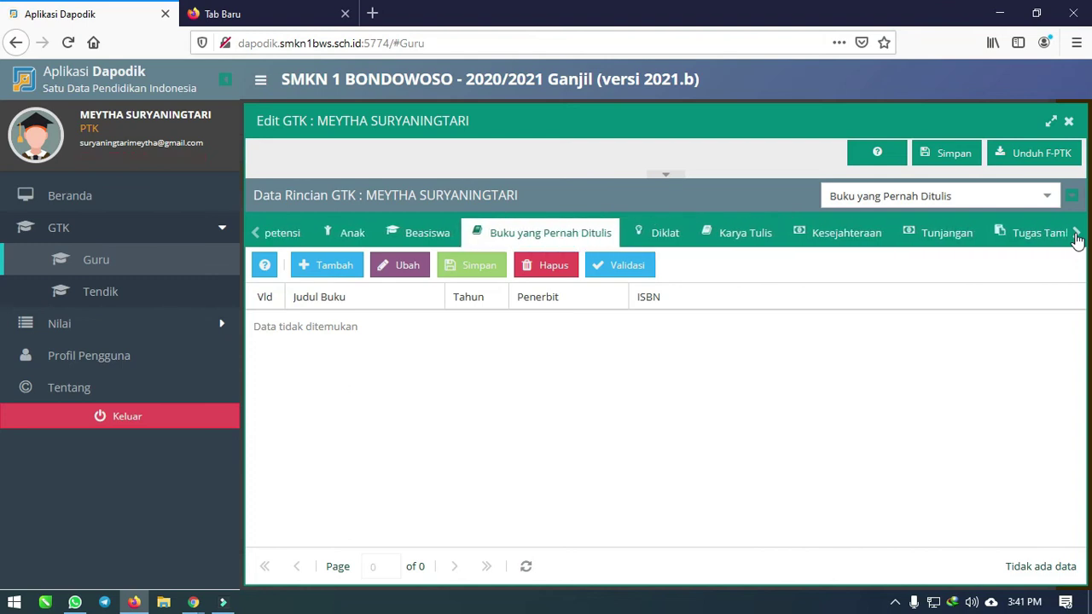
left_click(440, 234)
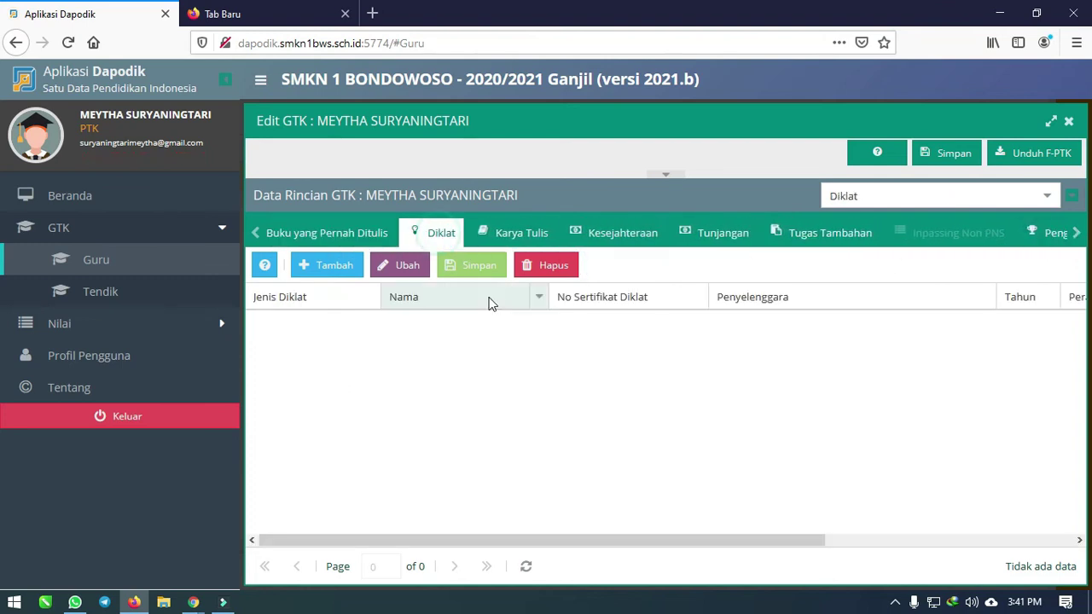
left_click(327, 265)
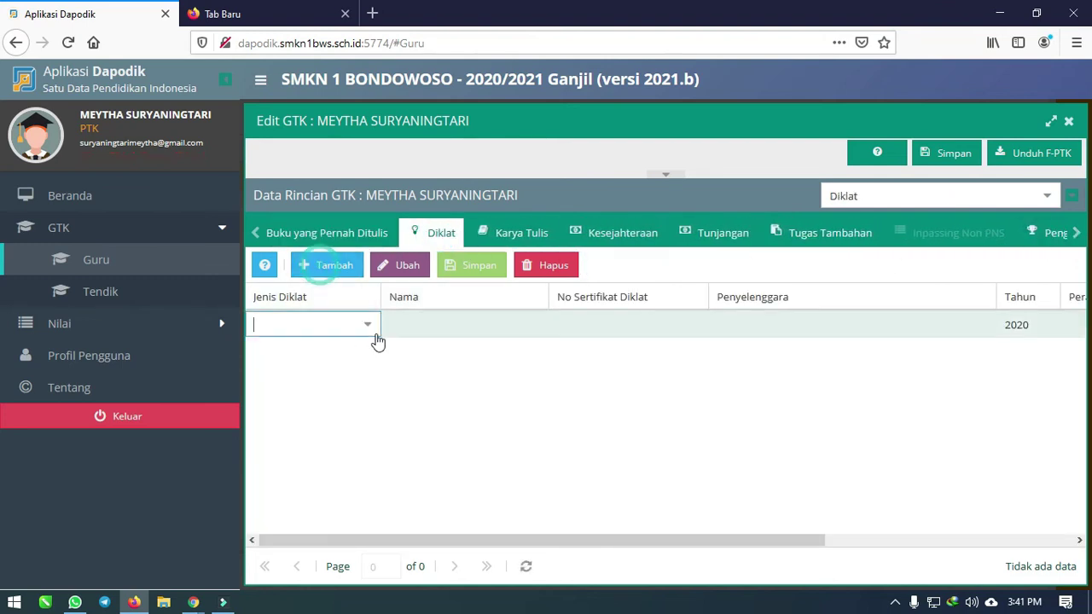
left_click(365, 328)
left_click(468, 385)
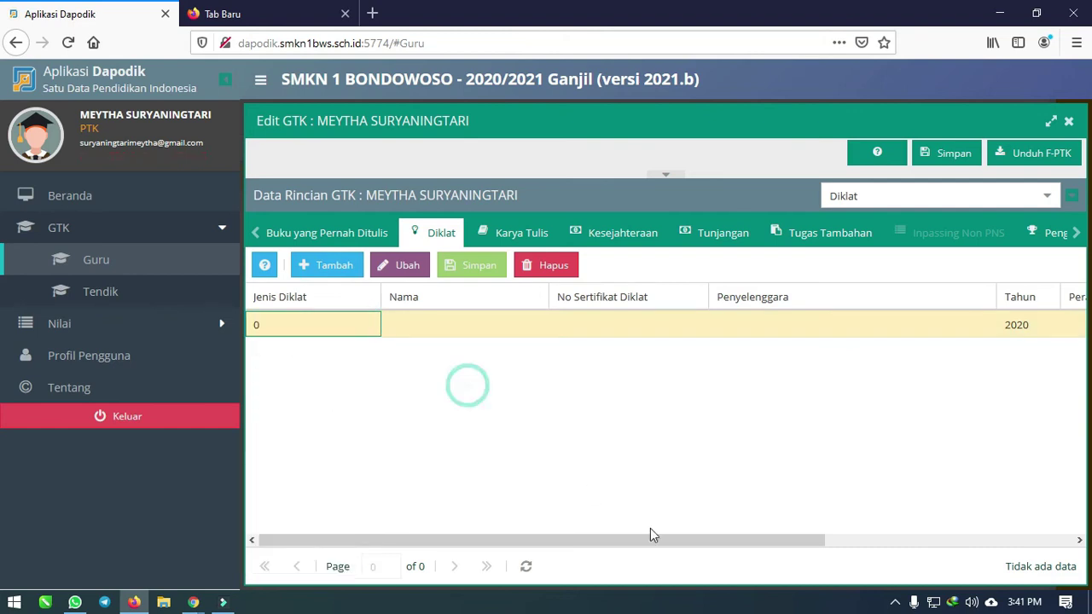
left_click_drag(638, 540, 731, 546)
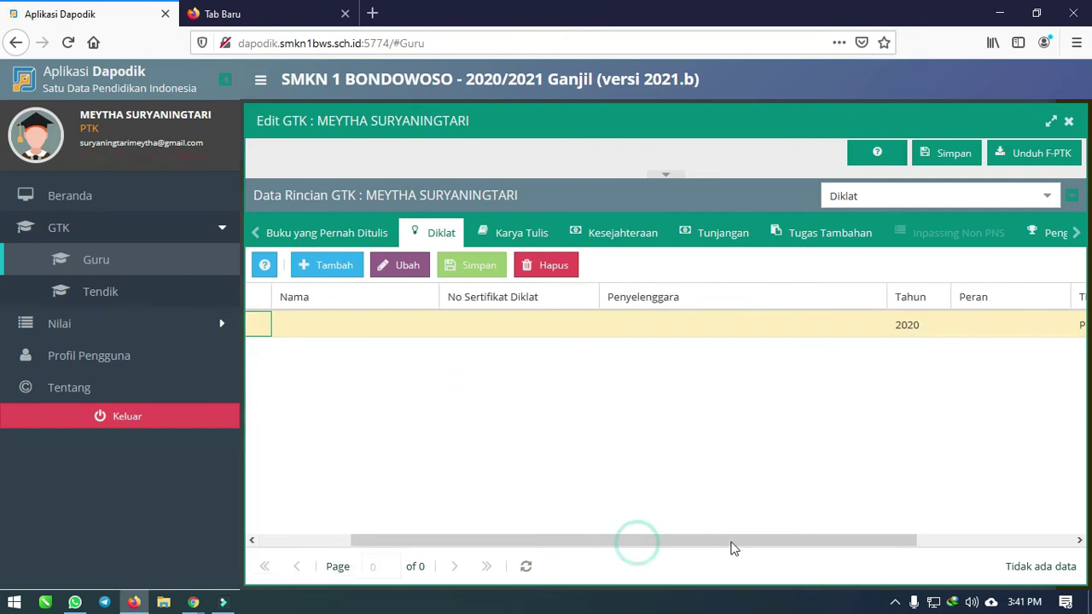
left_click(631, 540)
Examine the Karya Tulis, Kesejahteraan, Tunjangan, Tugas Tambahan and Penghargaan sections in turn.
left_click(519, 234)
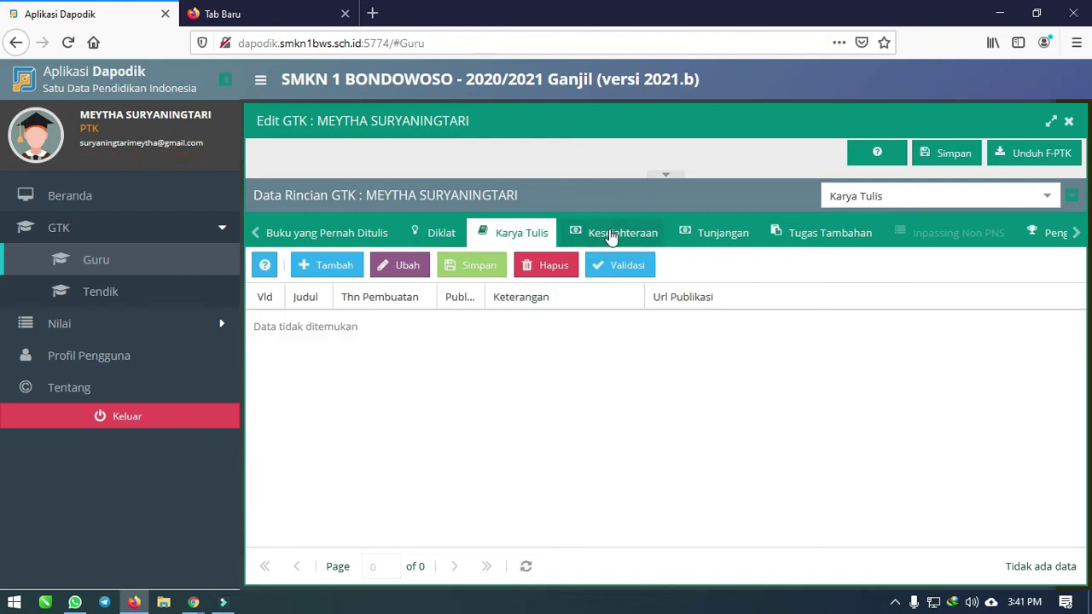
left_click(611, 235)
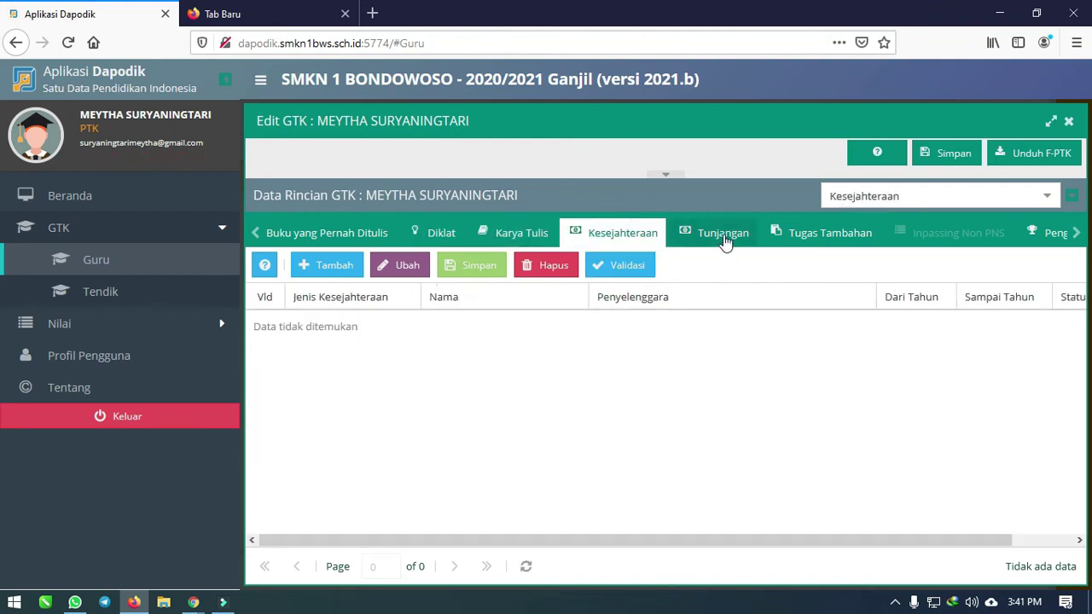
left_click(725, 239)
left_click(845, 242)
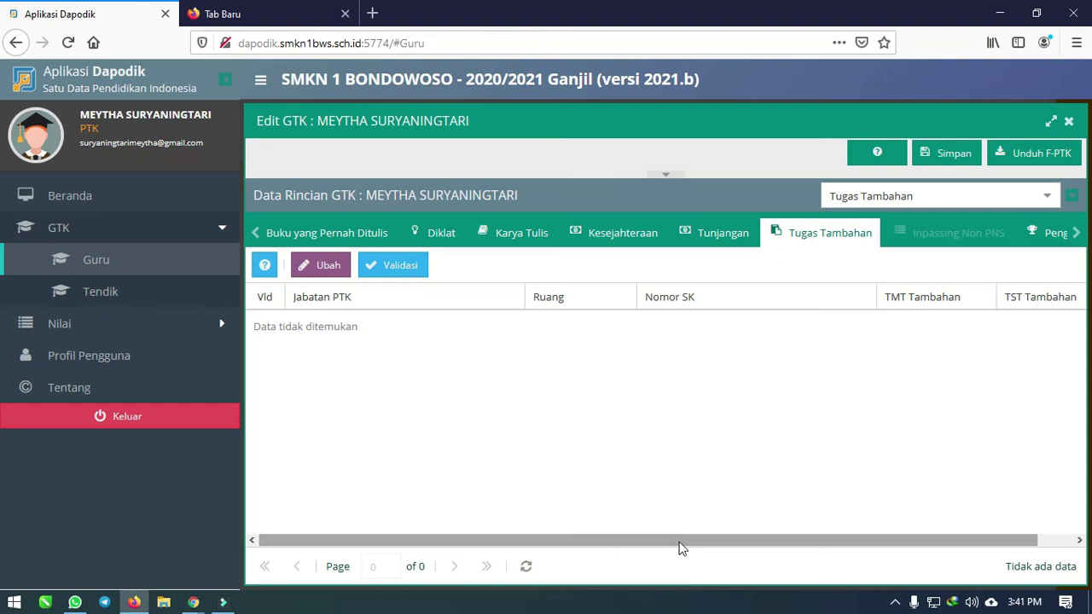
left_click_drag(680, 540, 1039, 327)
left_click(1075, 235)
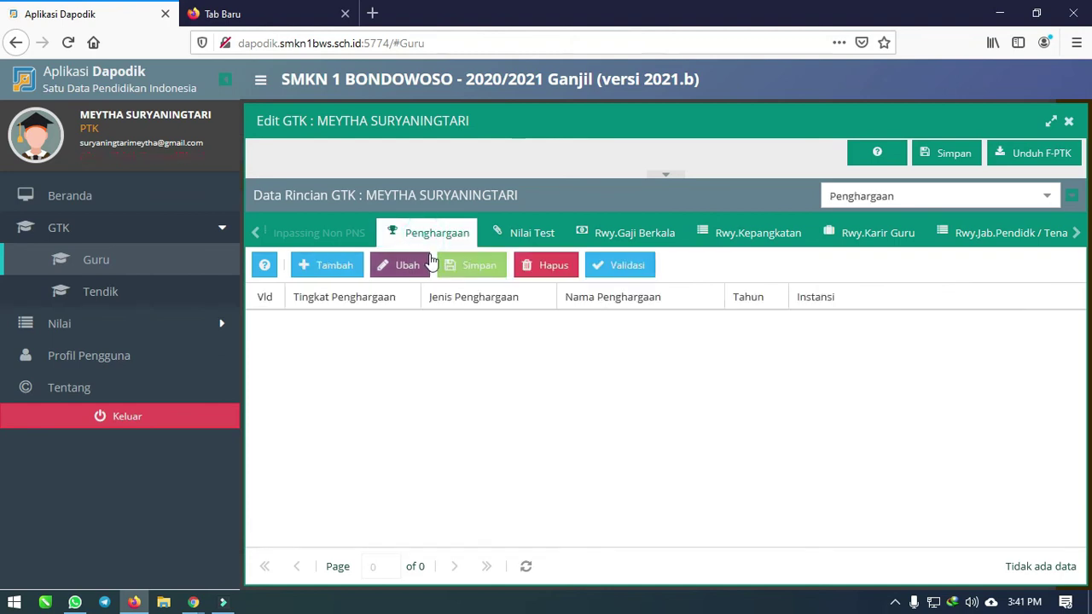
Add a row under Nilai Test, choose UKG as Jenis Test and leave Nomor Peserta empty.
left_click(539, 235)
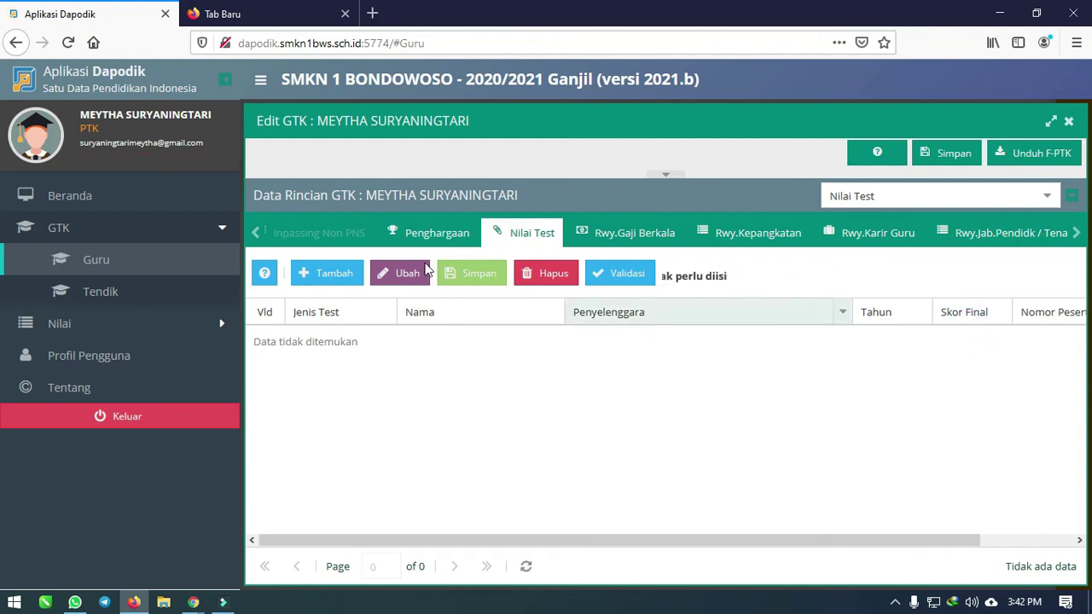
left_click(303, 272)
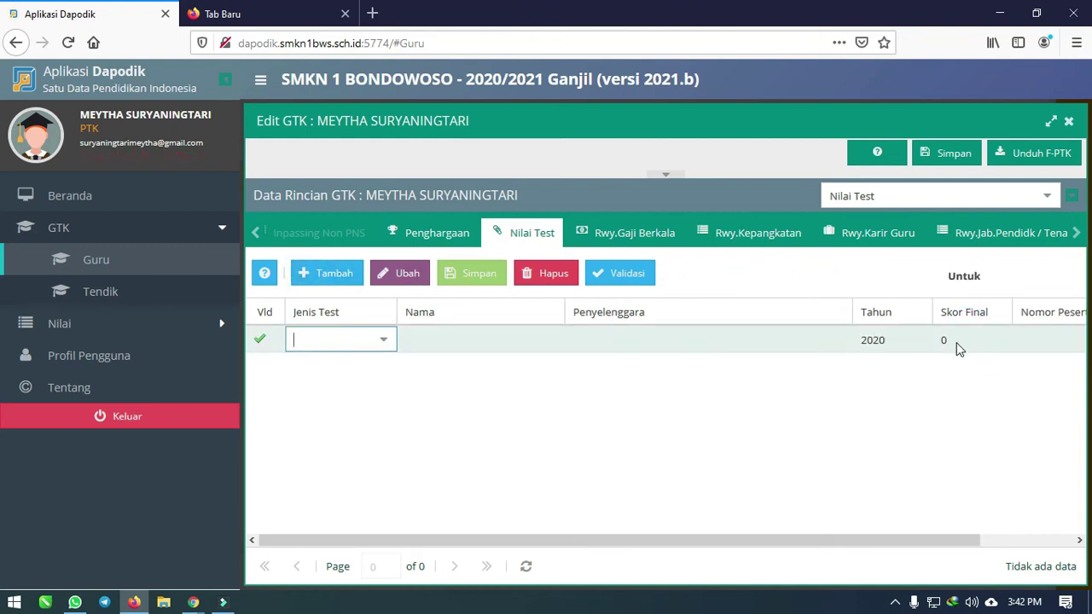
left_click(384, 342)
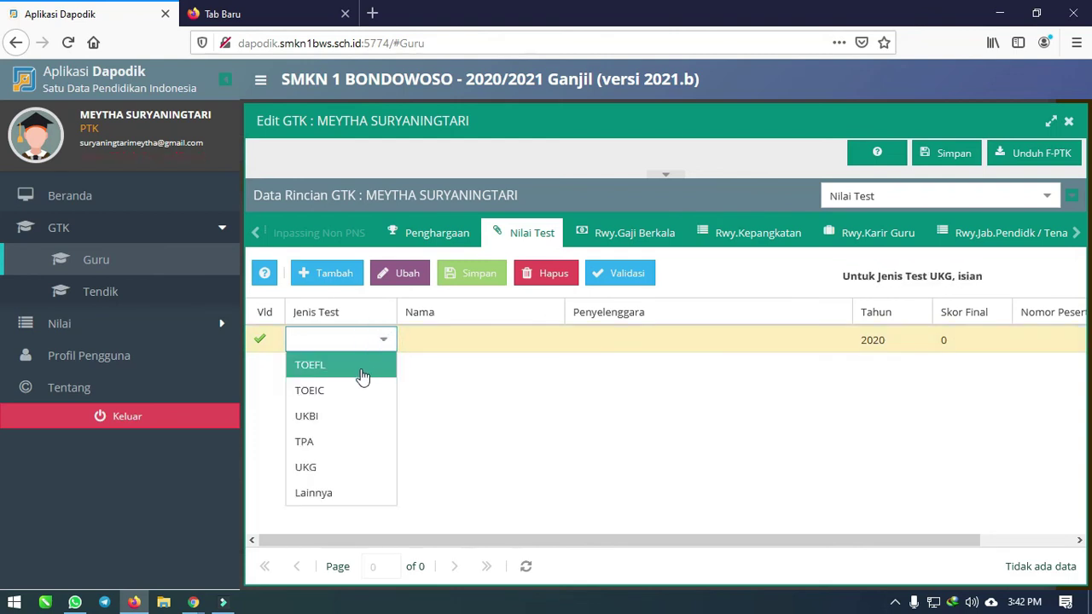
left_click(325, 466)
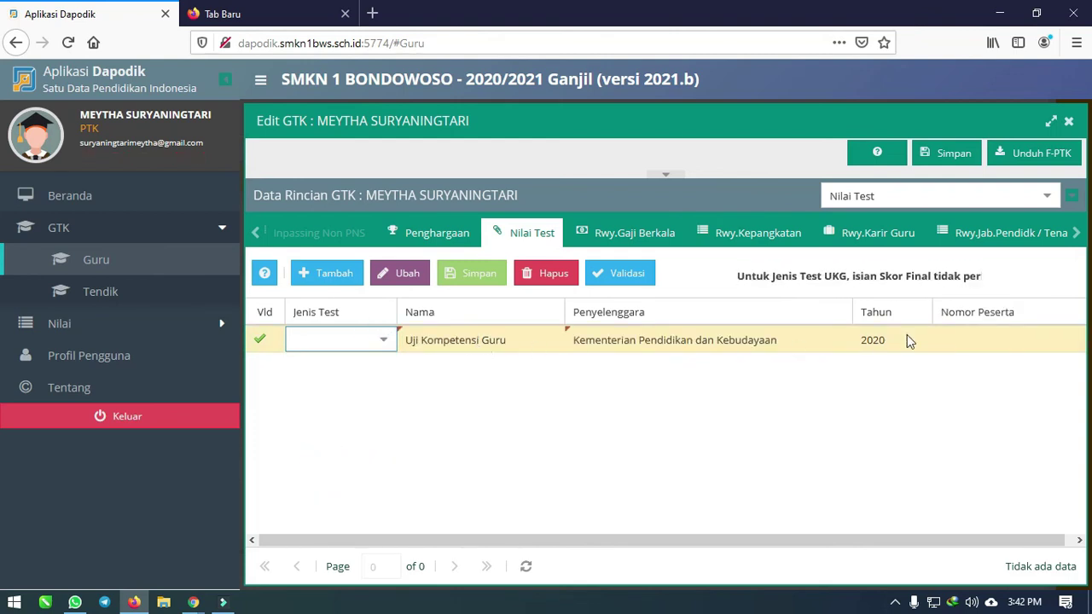
left_click(975, 339)
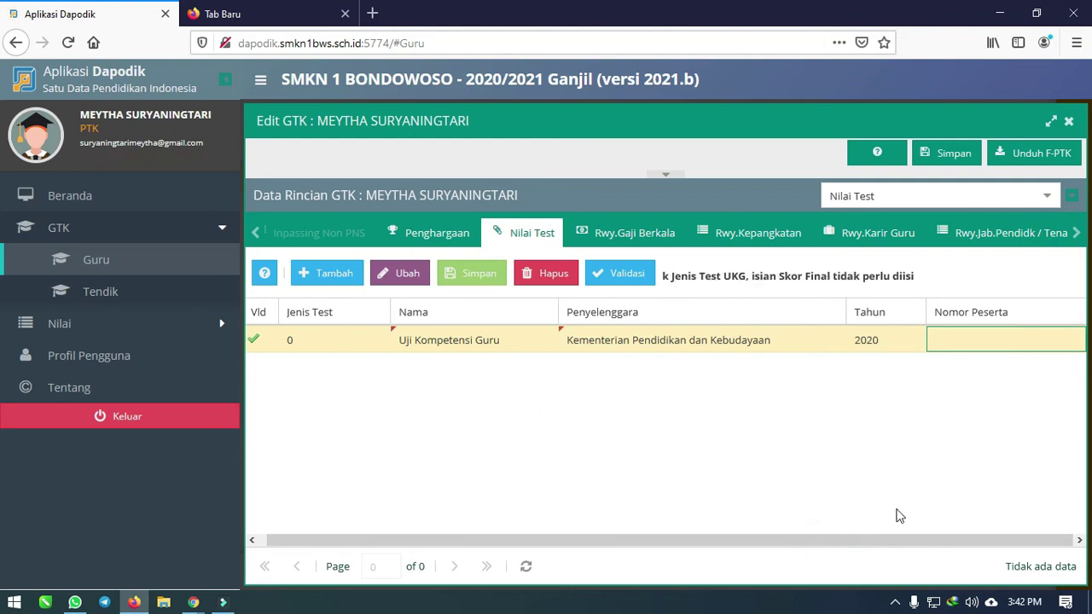
left_click(991, 339)
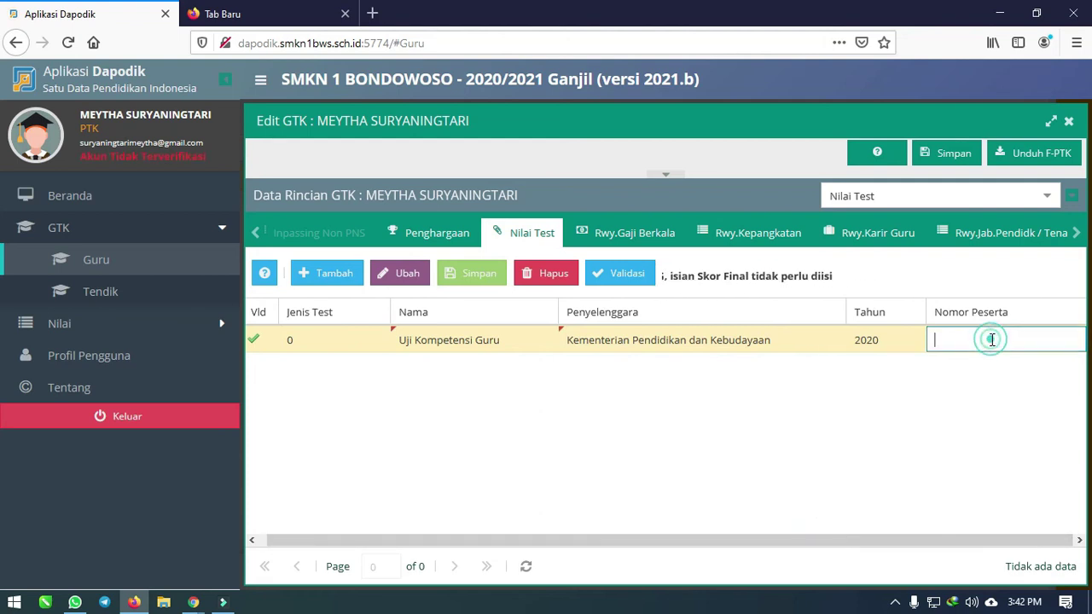
left_click(951, 357)
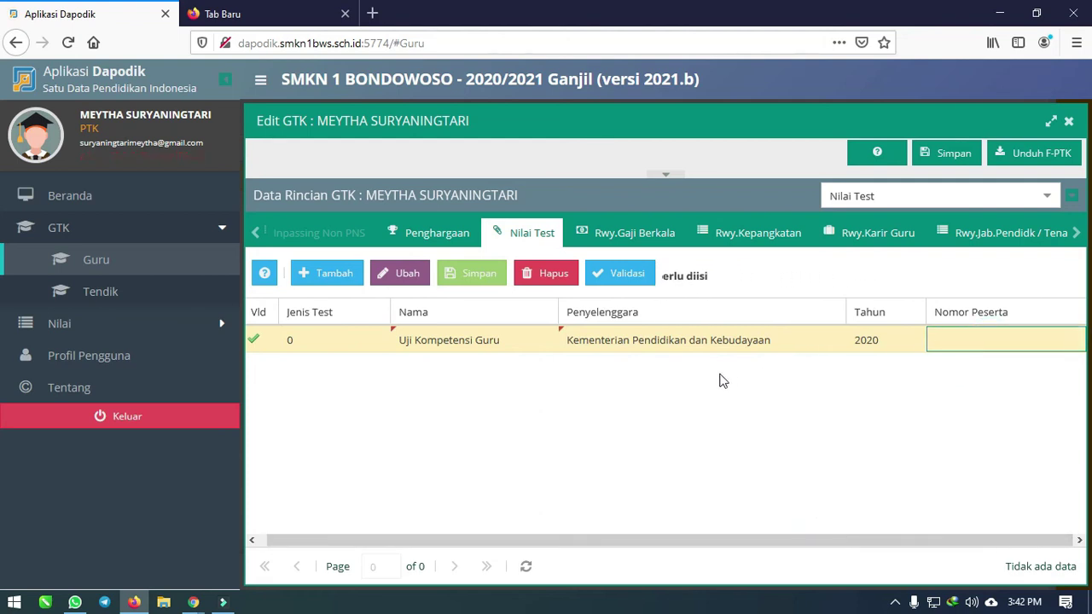
Add a row under Rwy.Gaji Berkala, leave Pangkat Golongan unselected and look over its columns through Gaji Pokok.
left_click(636, 233)
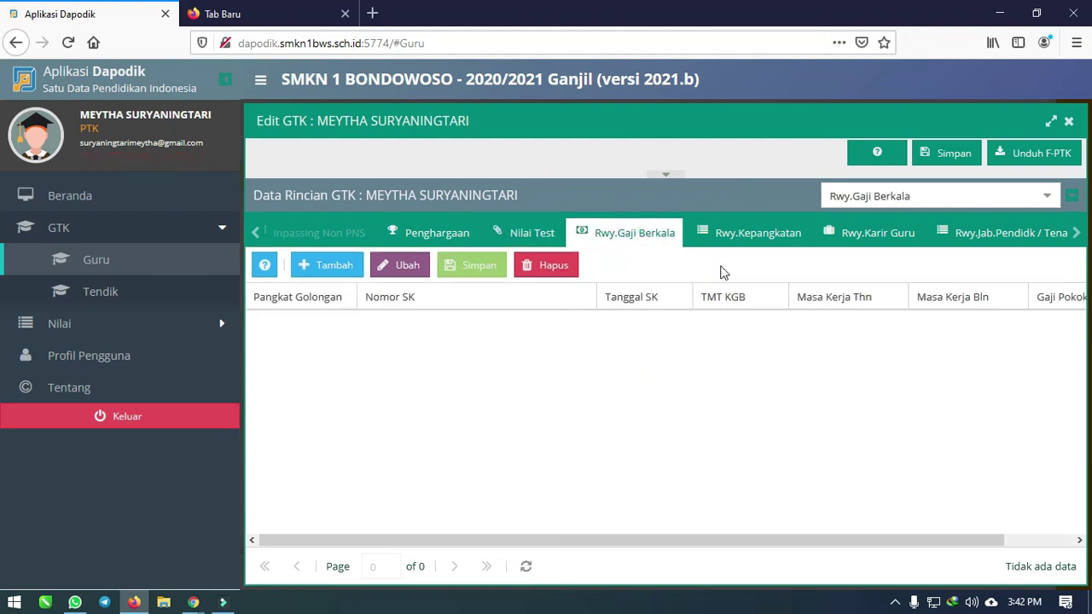
left_click(332, 268)
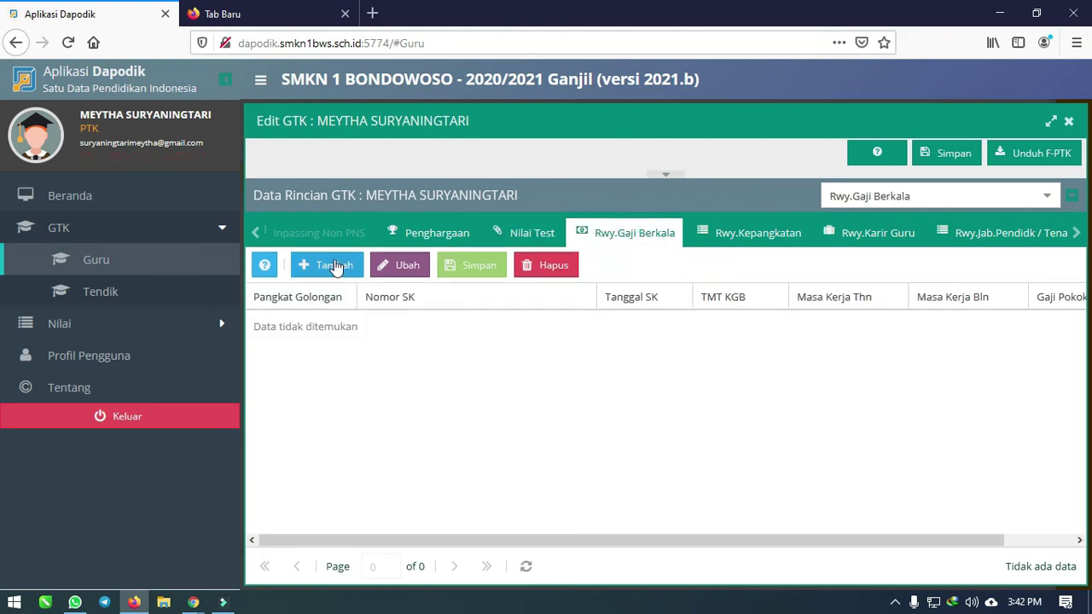
left_click(344, 335)
left_click_drag(343, 415, 349, 522)
left_click(448, 398)
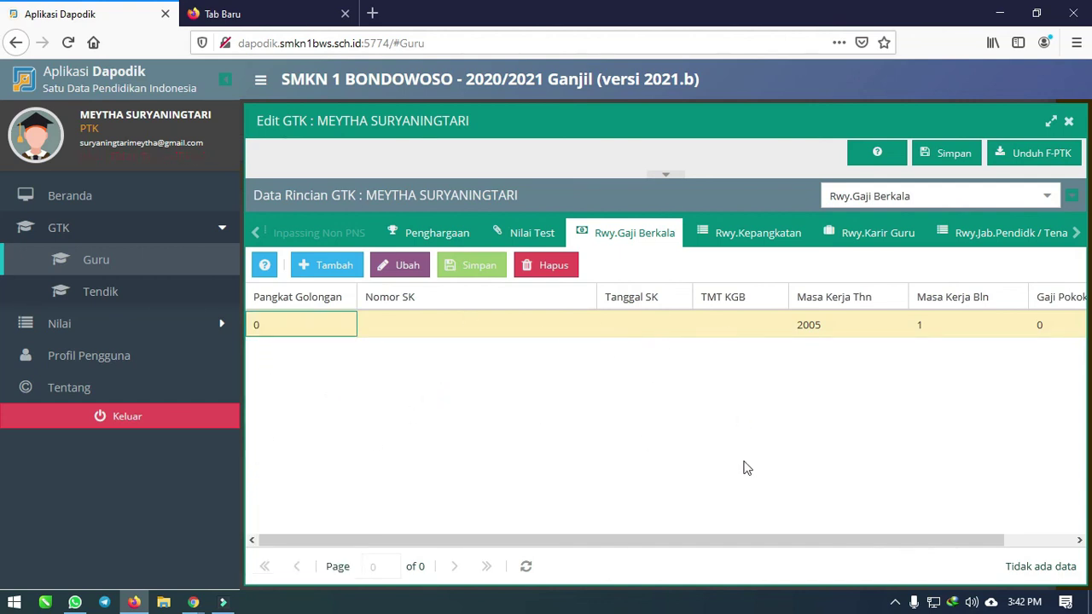
left_click_drag(763, 542, 959, 385)
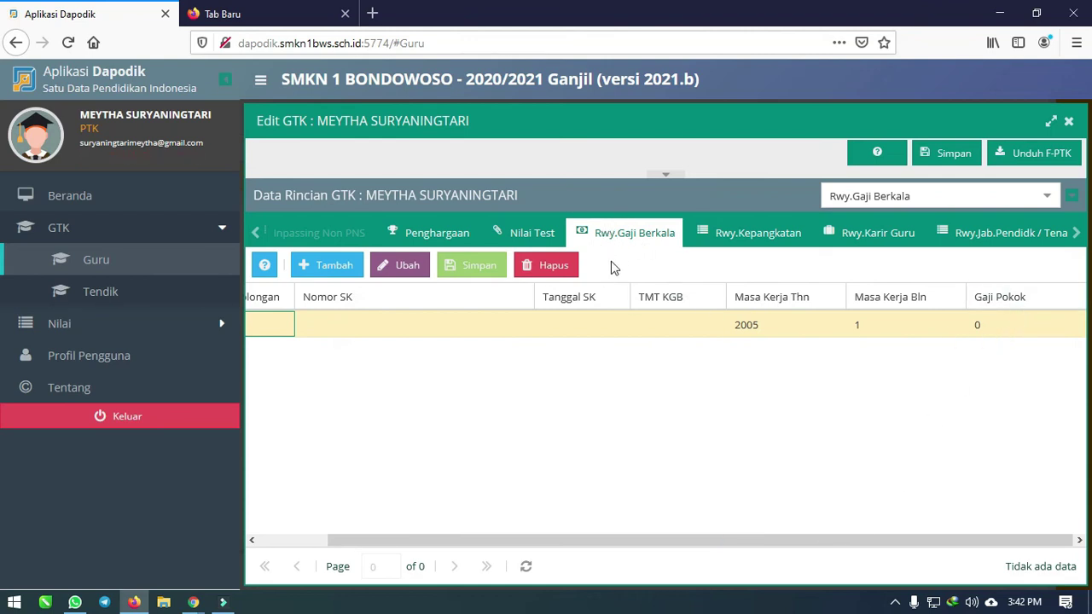
Add a row under Rwy.Kepangkatan and choose I/b as Pangkat Golongan.
left_click(746, 239)
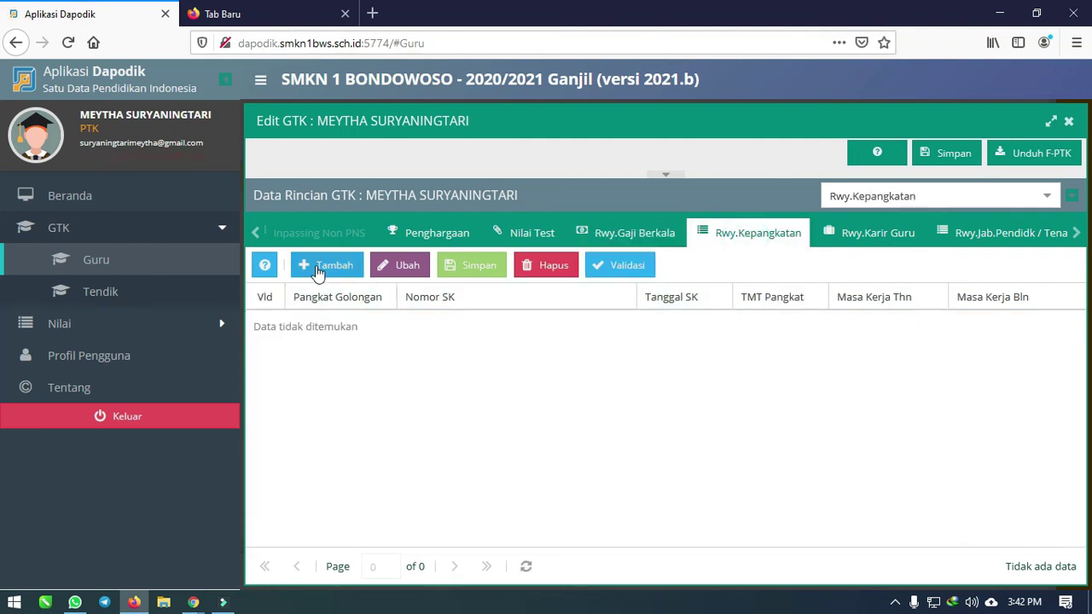
left_click(318, 266)
left_click(384, 328)
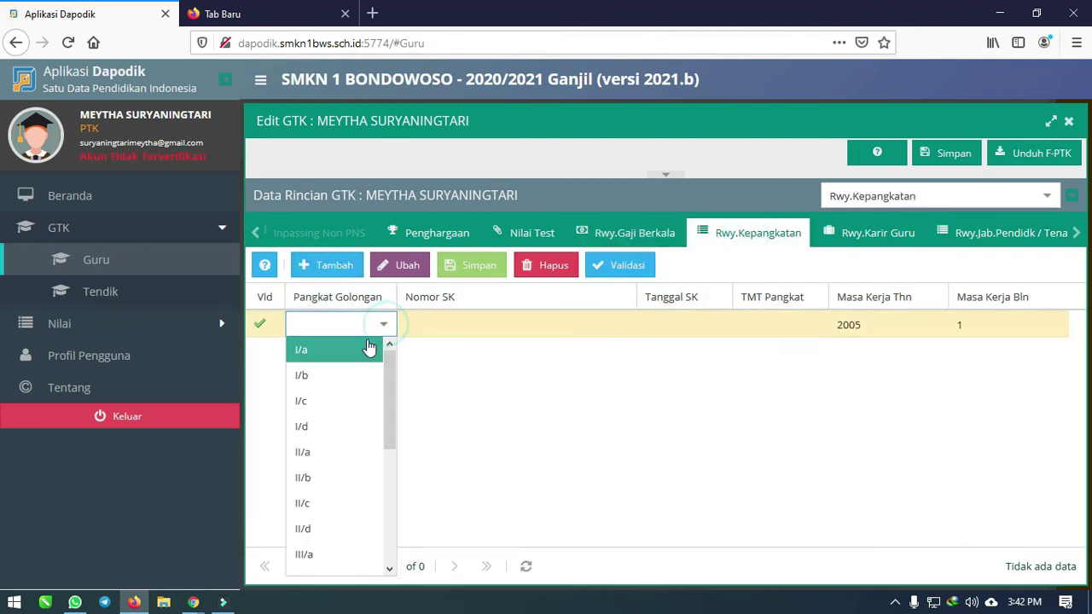
left_click(326, 389)
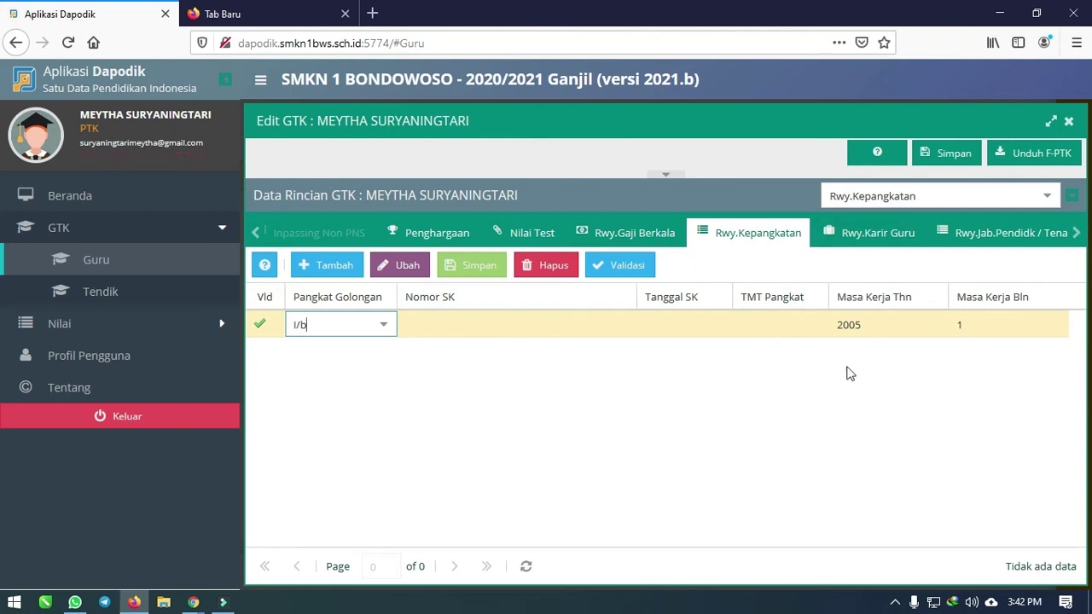
Look over the columns of the Rwy.Karir Guru section, from Jenjang Pendidikan through Tempat Kerja.
left_click(883, 240)
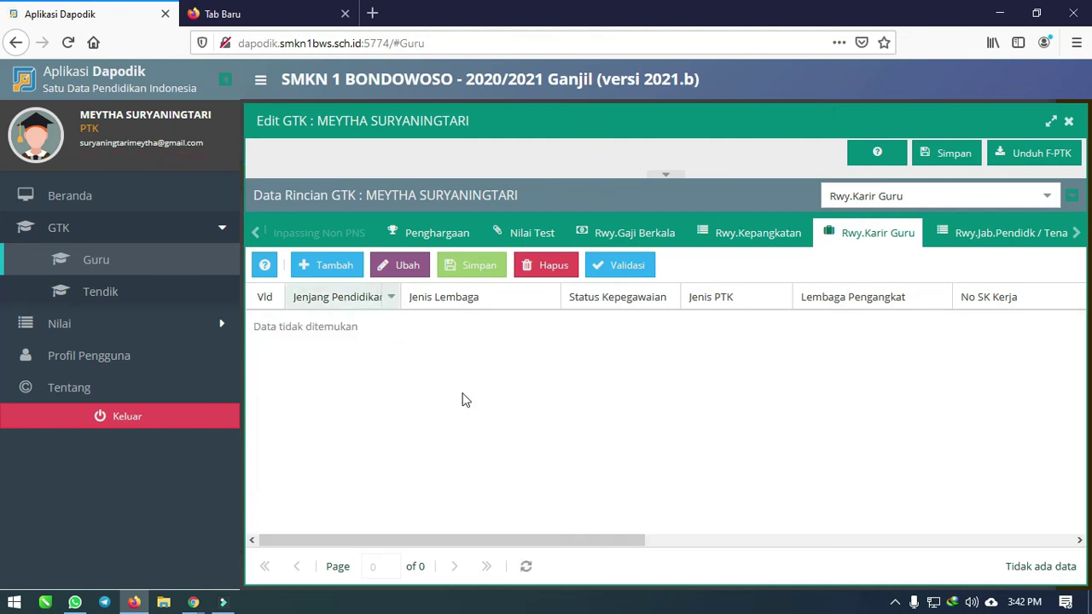
left_click_drag(561, 541, 428, 508)
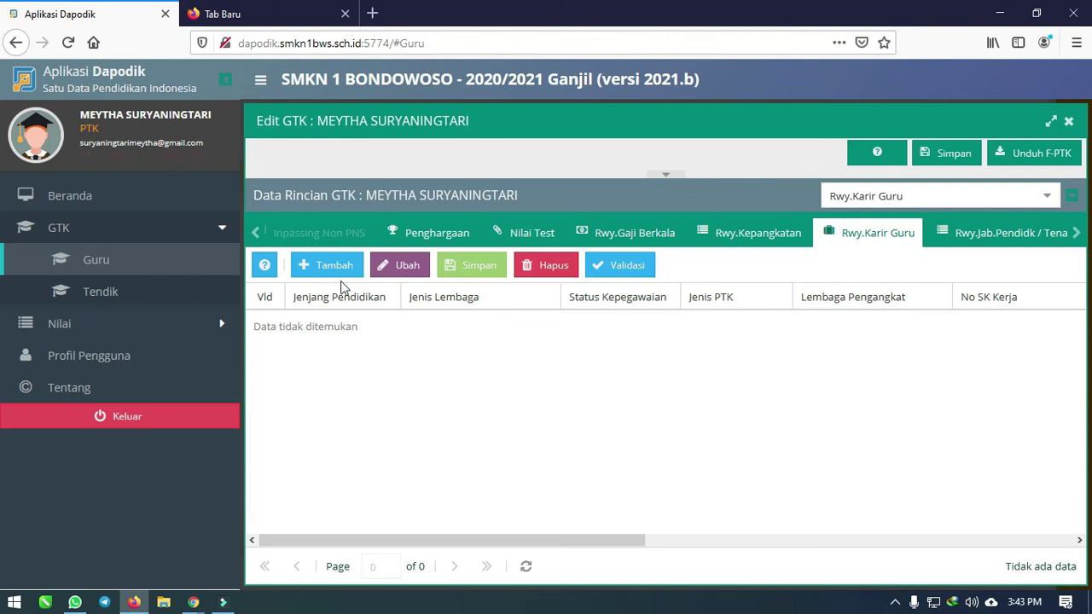
left_click_drag(555, 541, 773, 541)
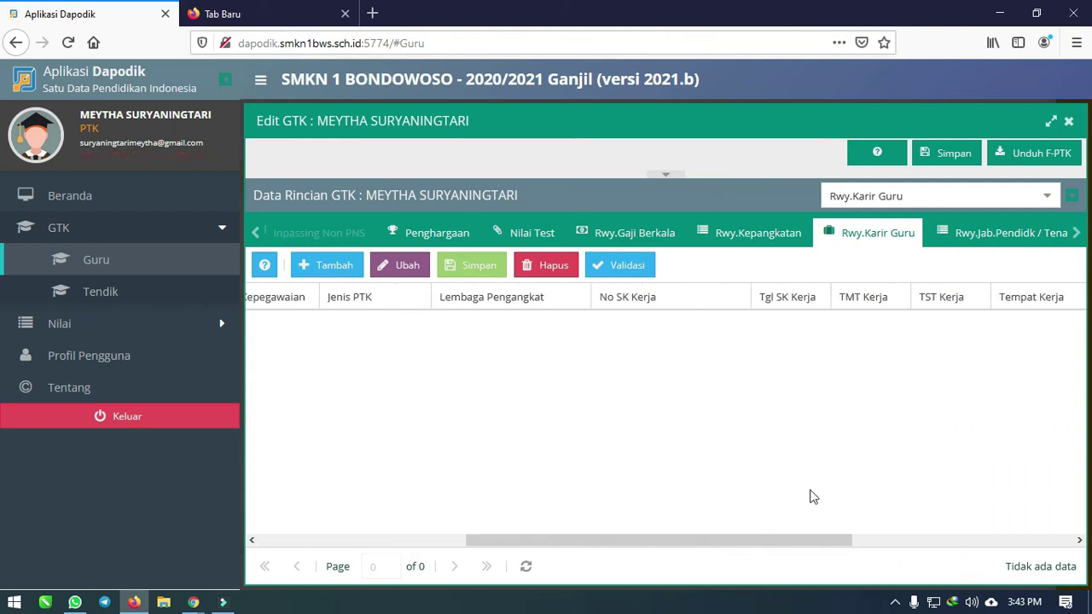
Add a row under Rwy.Jab.Pendidk / Tenaga Kependidikan and filter the Jabatan PTK choices by GURU.
left_click(1076, 233)
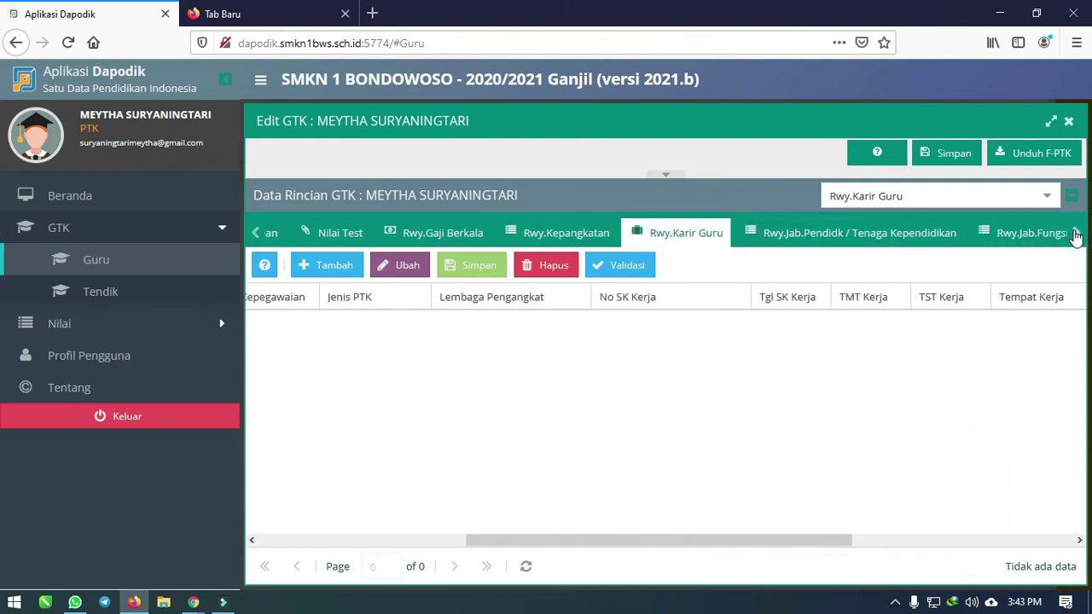
left_click(806, 236)
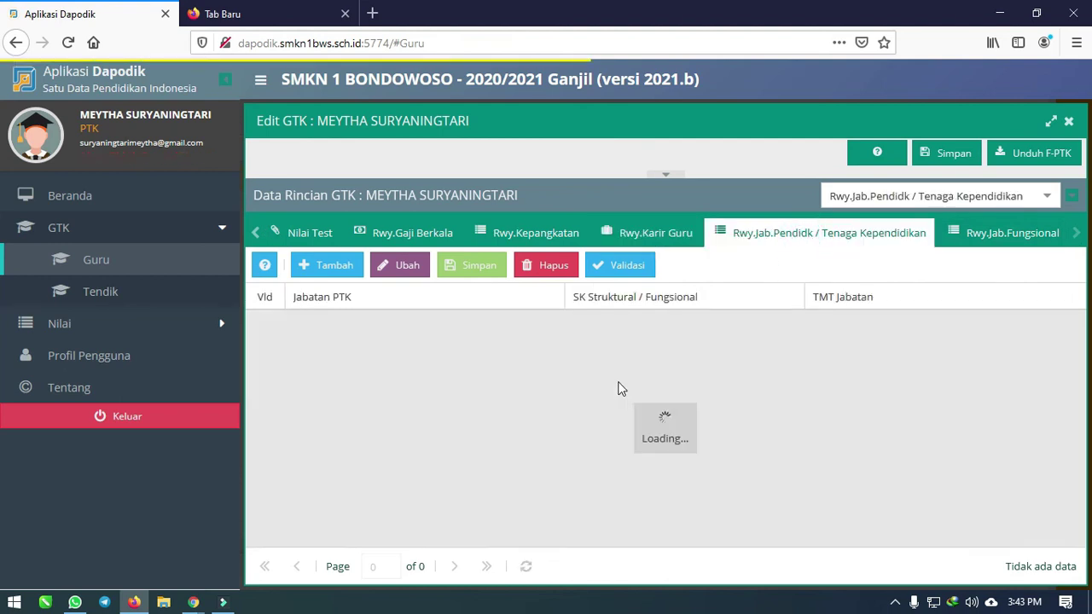
left_click(334, 268)
left_click(550, 336)
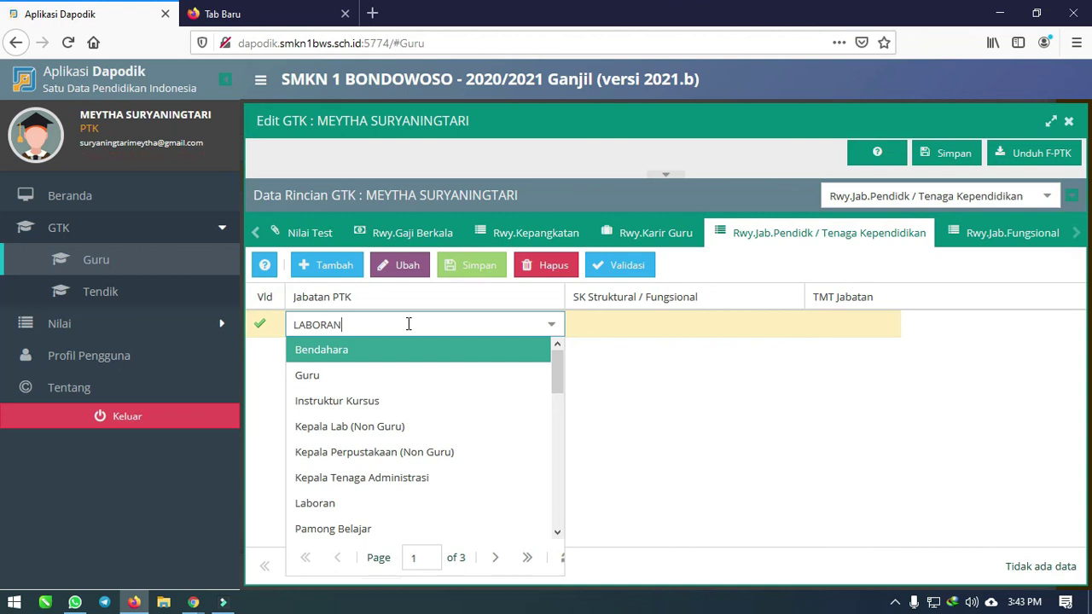
key("BackSpace")
key("BackSpace")
key("BackSpace")
key("BackSpace")
key("BackSpace")
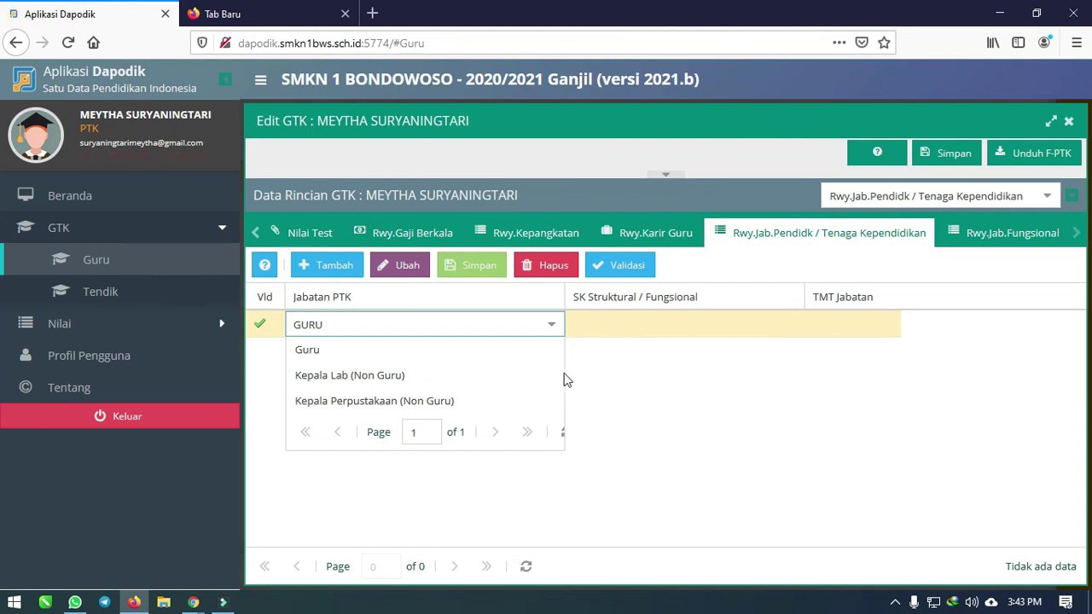
Choose Guru as Jabatan PTK and leave SK Struktural / Fungsional and TMT Jabatan empty.
double_click(355, 324)
key("BackSpace")
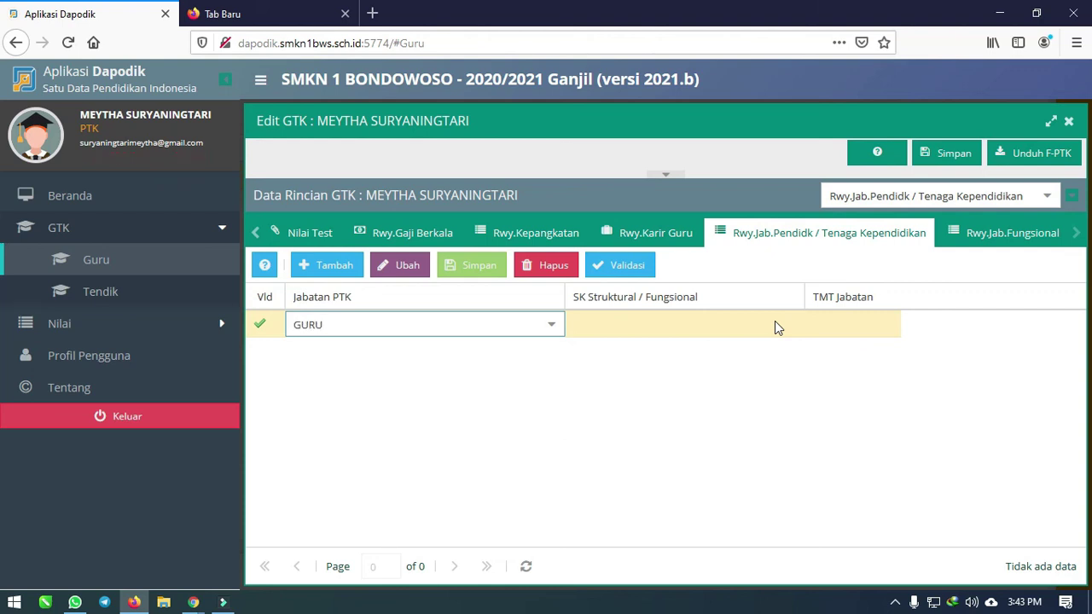
left_click(441, 345)
left_click(659, 332)
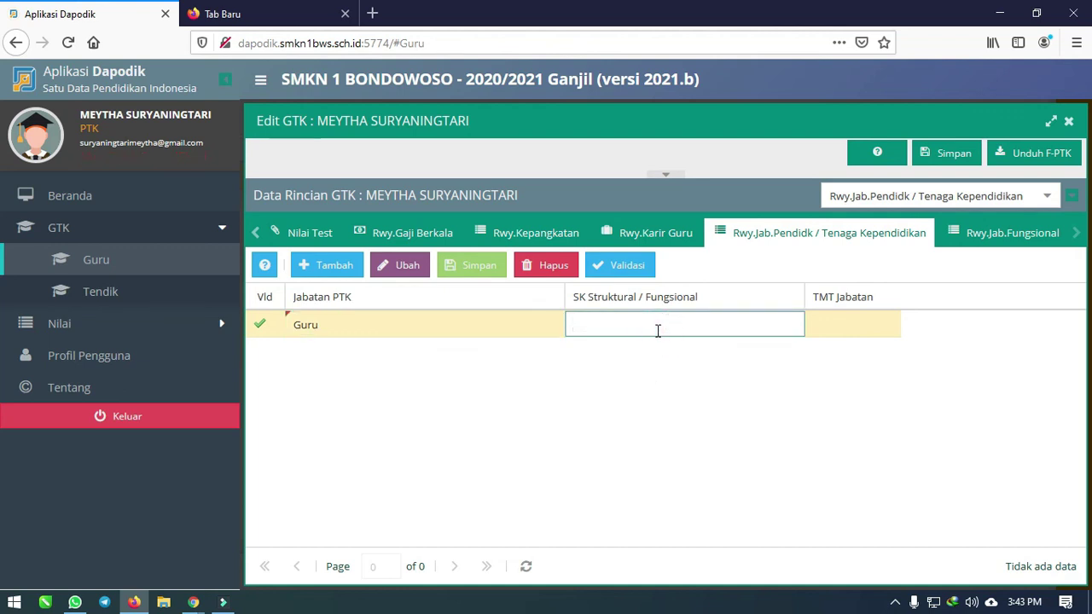
left_click(848, 328)
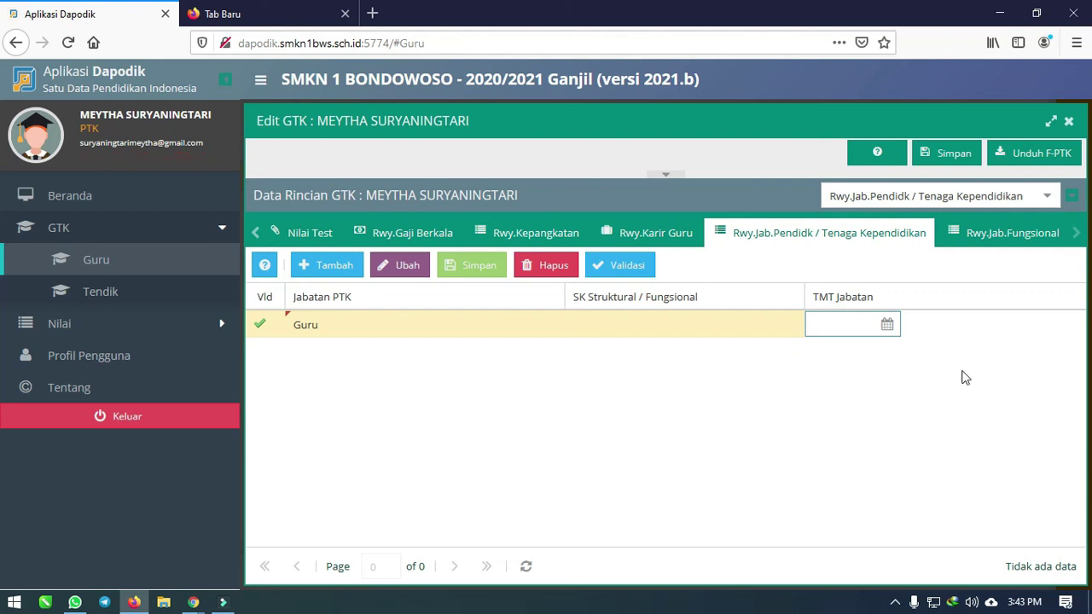
Examine the Rwy.Jab.Fungsional section, revisit Rwy.Kepangkatan and close the teacher's detail data.
left_click(1013, 235)
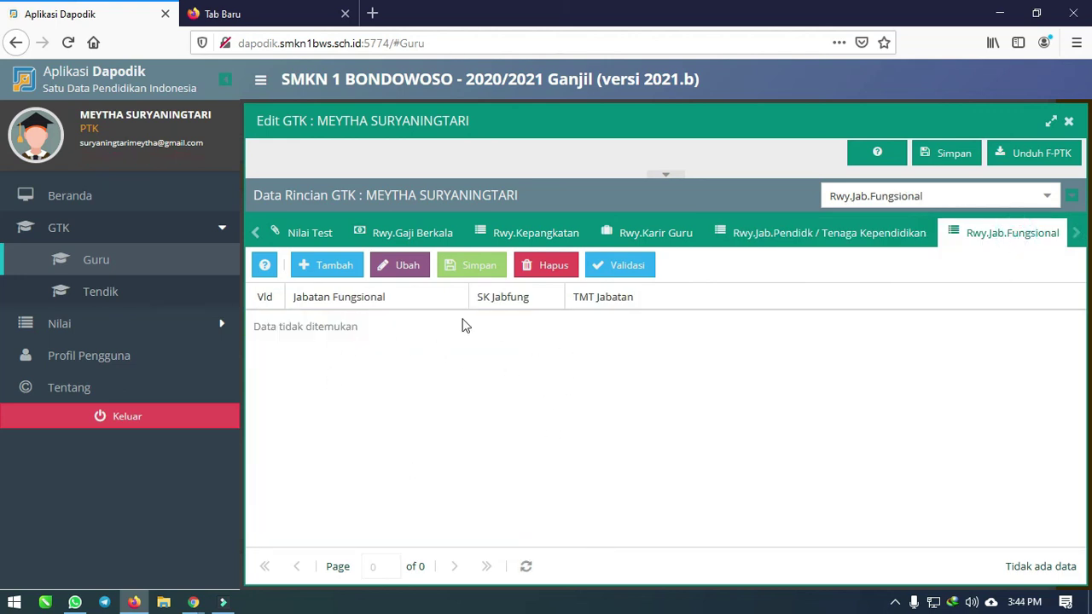
left_click(819, 234)
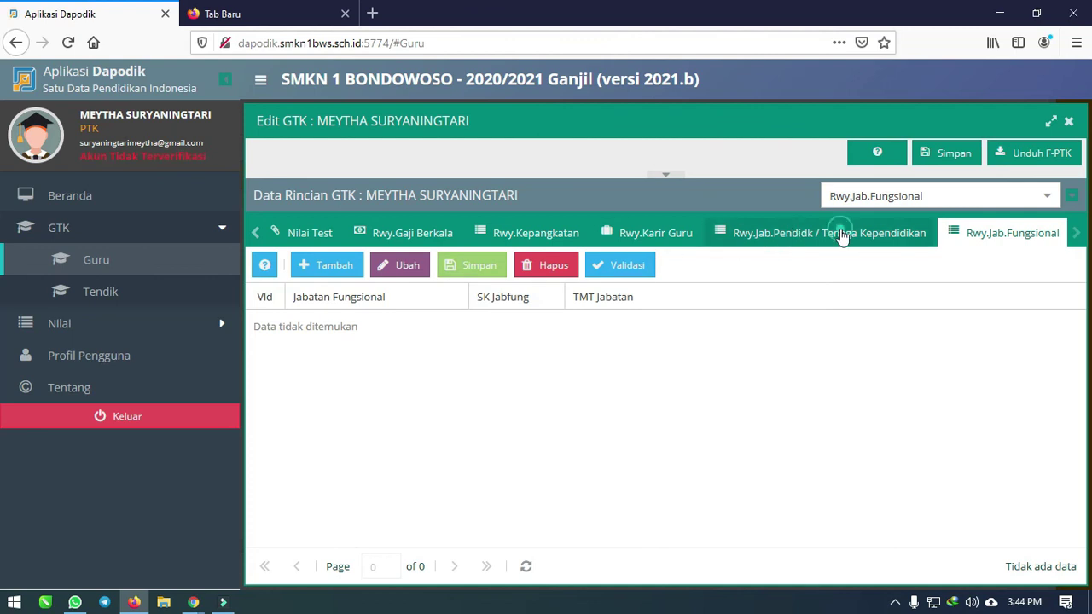
left_click(538, 238)
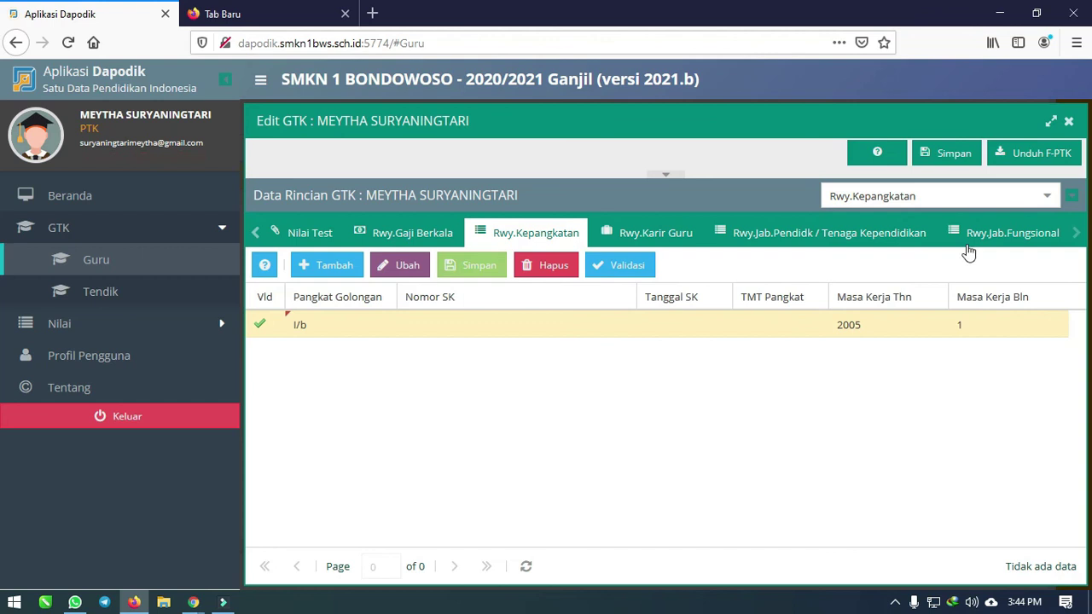
left_click(1070, 126)
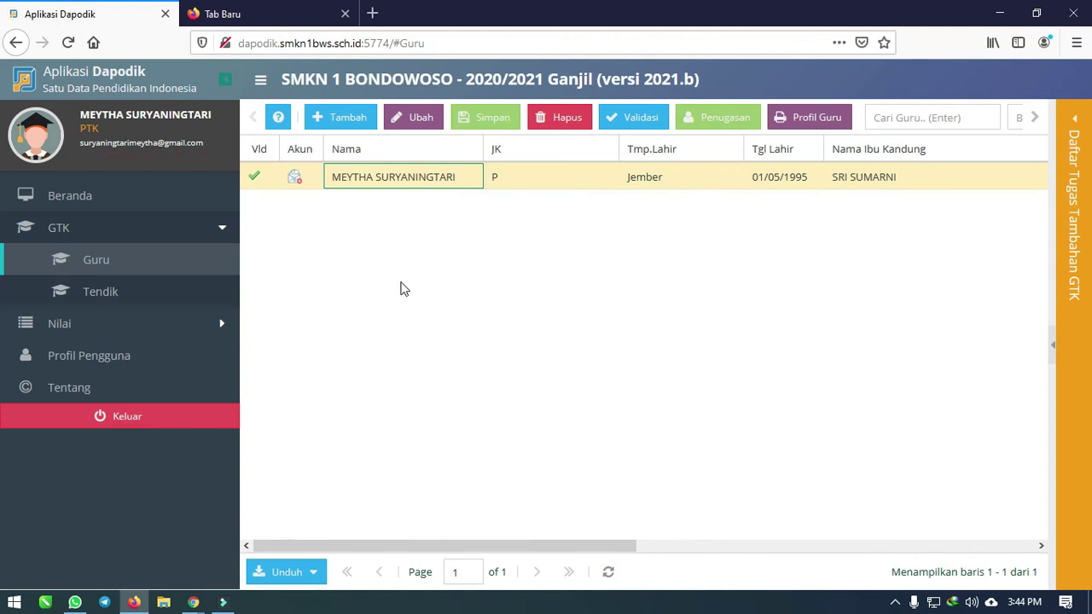
Look over the Profil Pengguna page, leave No hp empty, and expand the Nilai group.
left_click(120, 358)
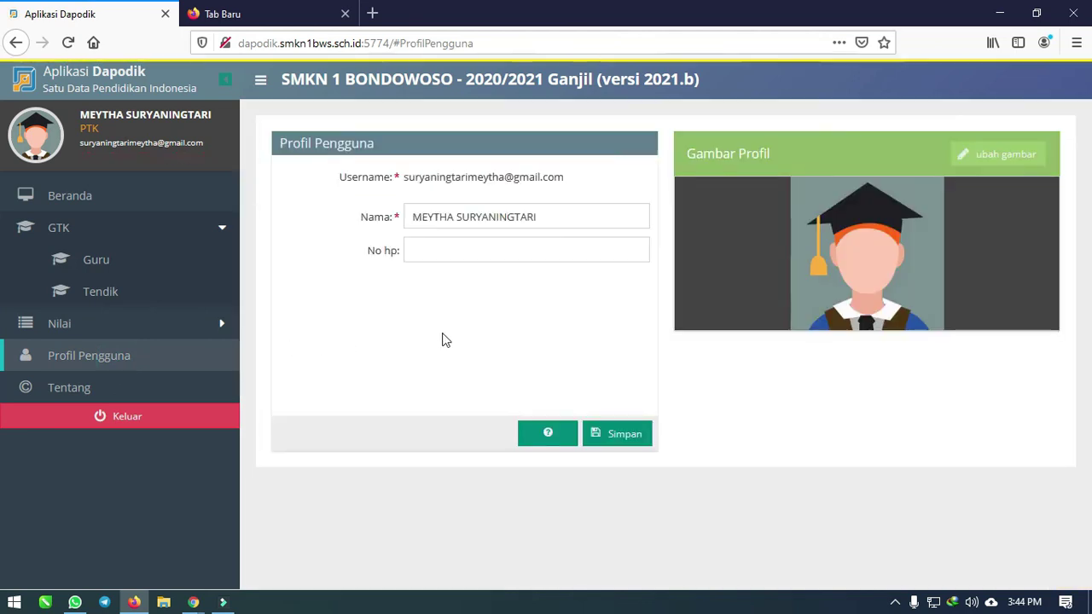
left_click(433, 253)
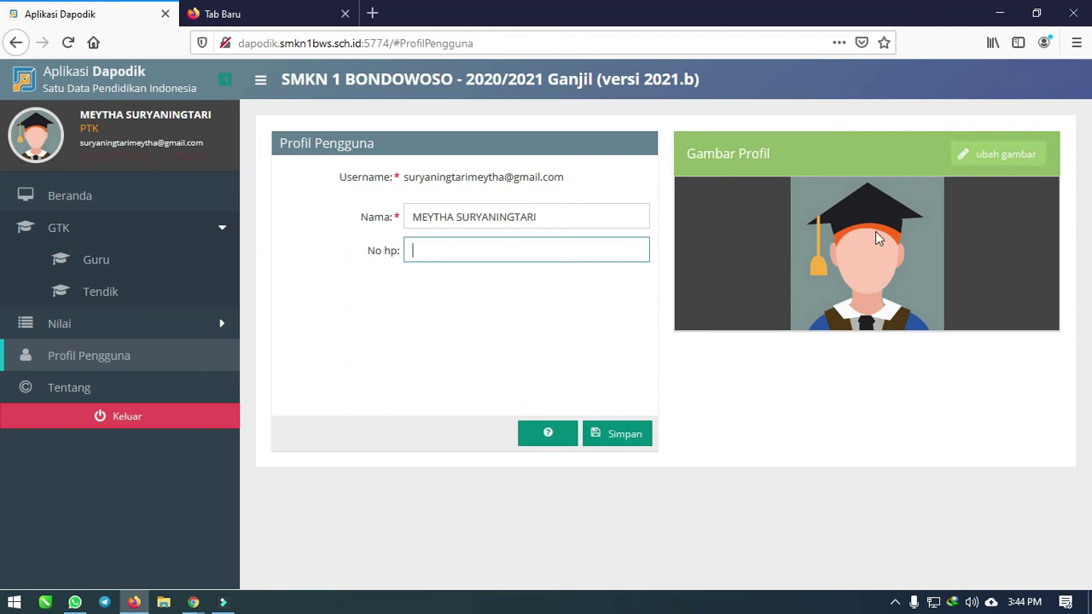
left_click(161, 320)
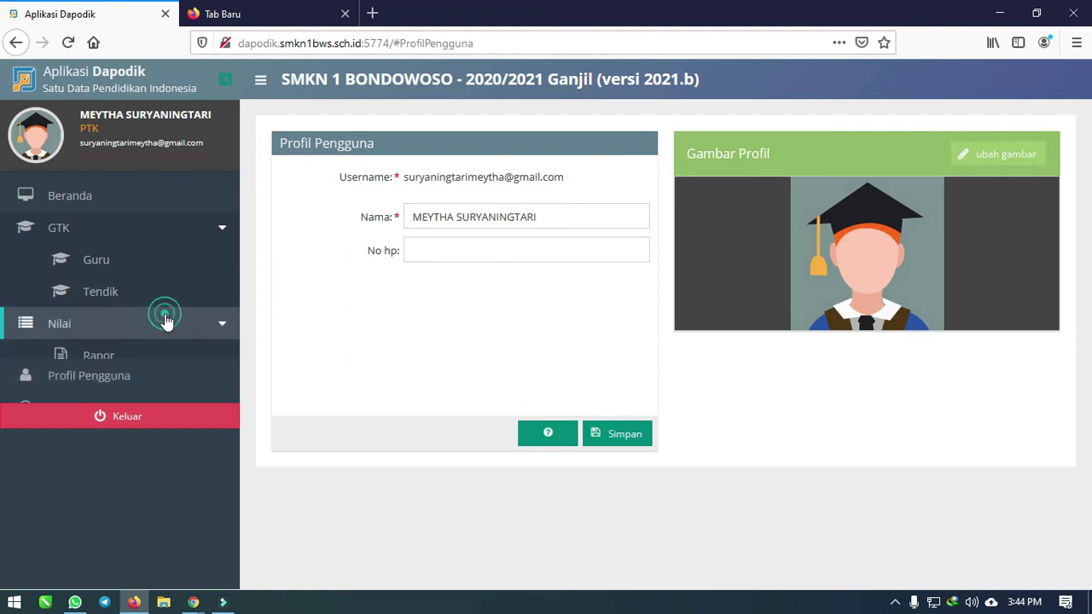